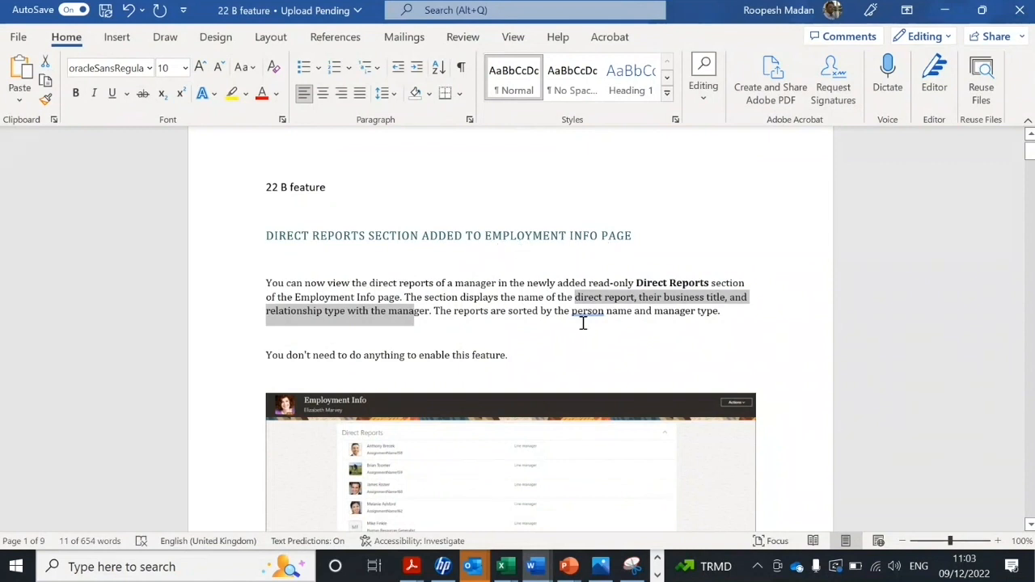
Highlight the sentence about direct report, business title and relationship type in the Direct Reports feature description.
{"action": "left_click", "coordinate": [555, 336]}
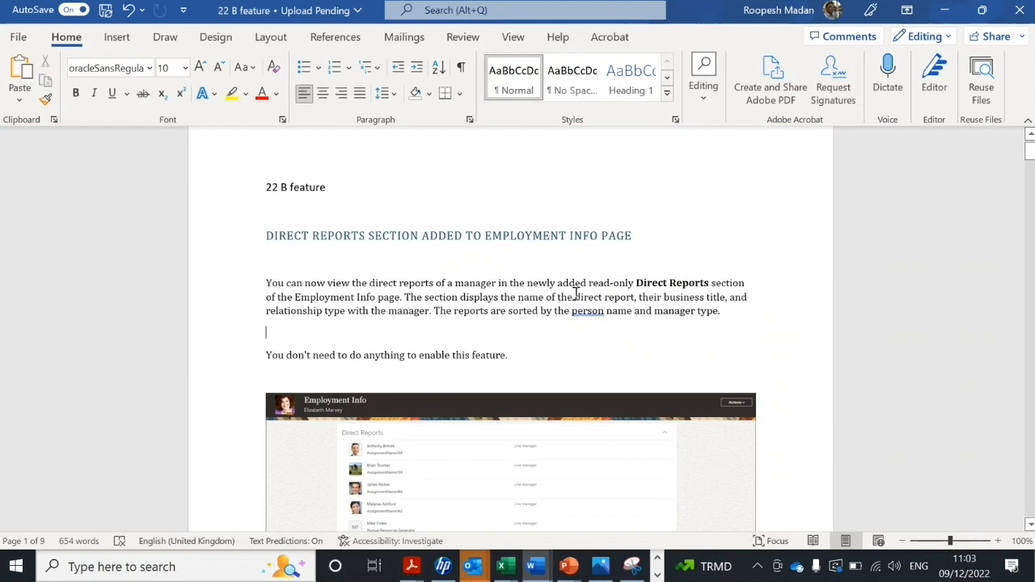
{"action": "left_click_drag", "start_coordinate": [575, 294], "coordinate": [366, 311]}
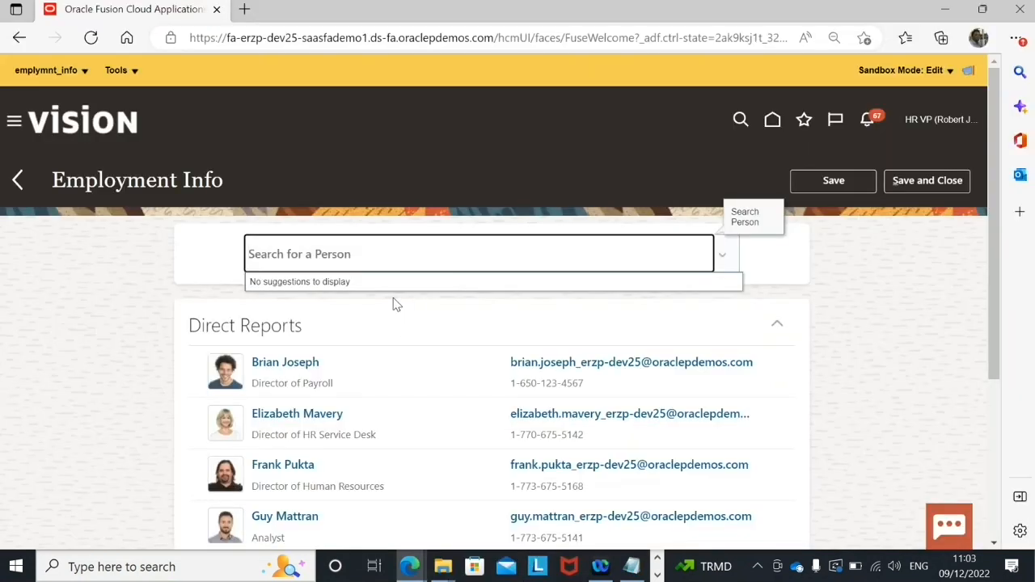
Switch to Oracle Fusion in the browser and open the Director of Payroll's Employment Info from the My Team quick actions.
{"action": "left_click", "coordinate": [781, 124]}
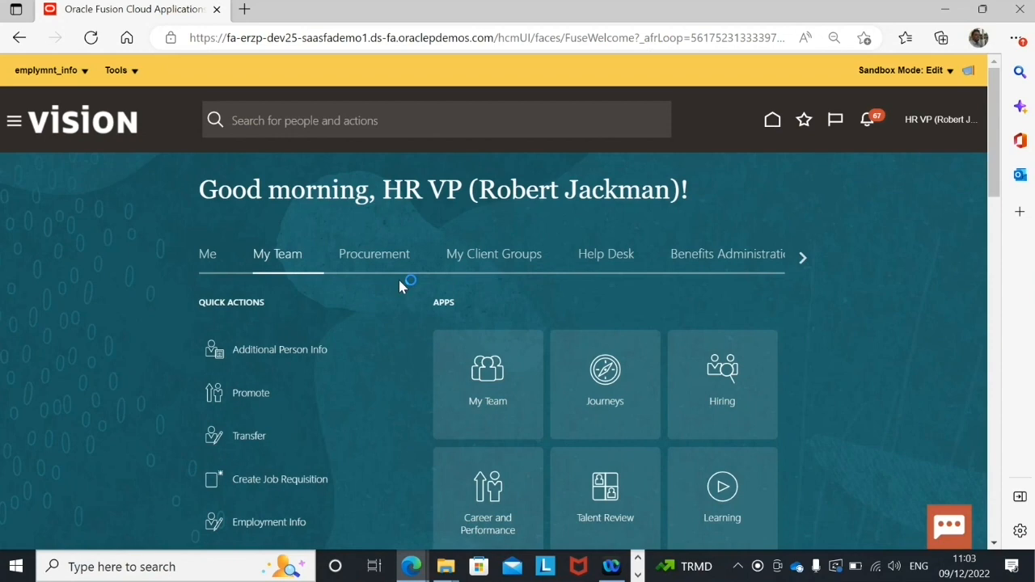
{"action": "scroll", "coordinate": [340, 365], "scroll_direction": "down", "scroll_amount": 2}
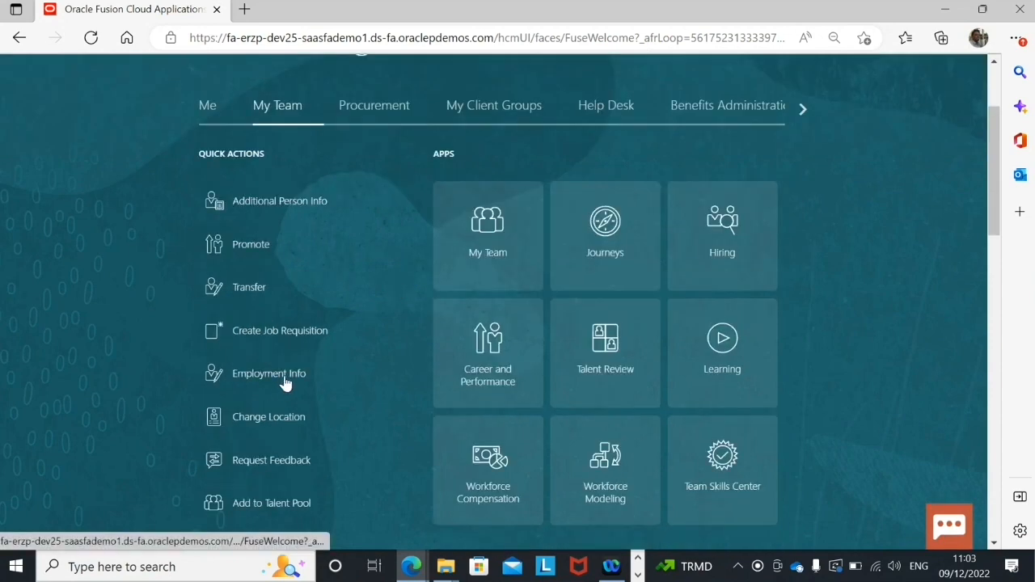
{"action": "left_click", "coordinate": [286, 382]}
{"action": "left_click", "coordinate": [308, 365]}
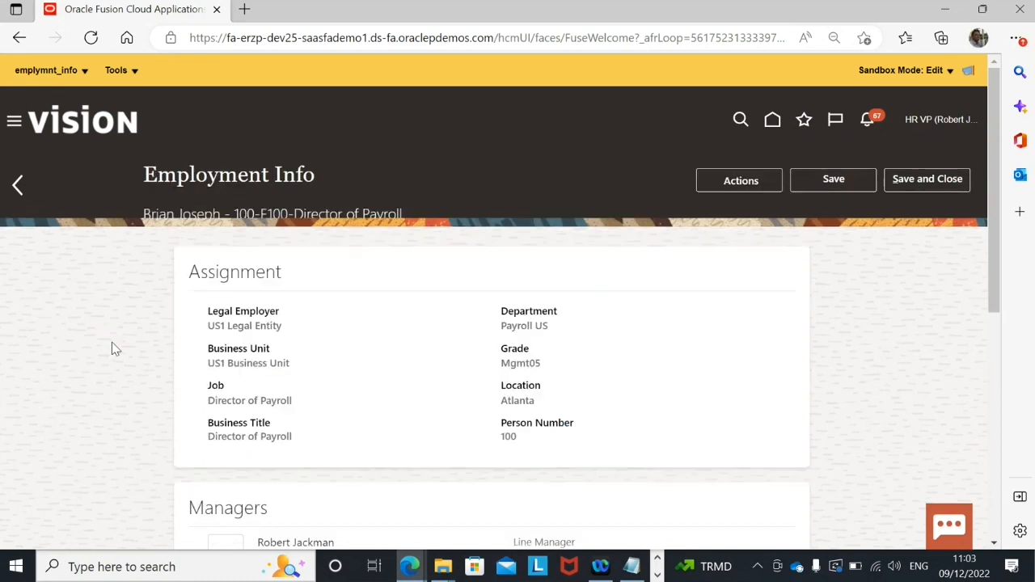
Expand the Direct Reports section and highlight the first report's relationship type and business title.
{"action": "scroll", "coordinate": [117, 343], "scroll_direction": "down", "scroll_amount": 4}
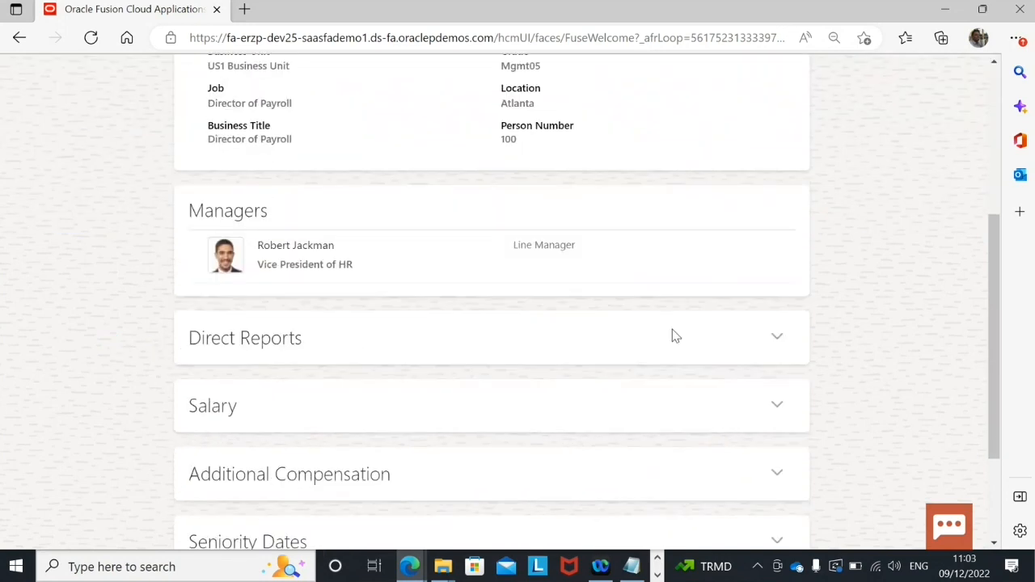
{"action": "left_click", "coordinate": [776, 336]}
{"action": "scroll", "coordinate": [476, 352], "scroll_direction": "down", "scroll_amount": 1}
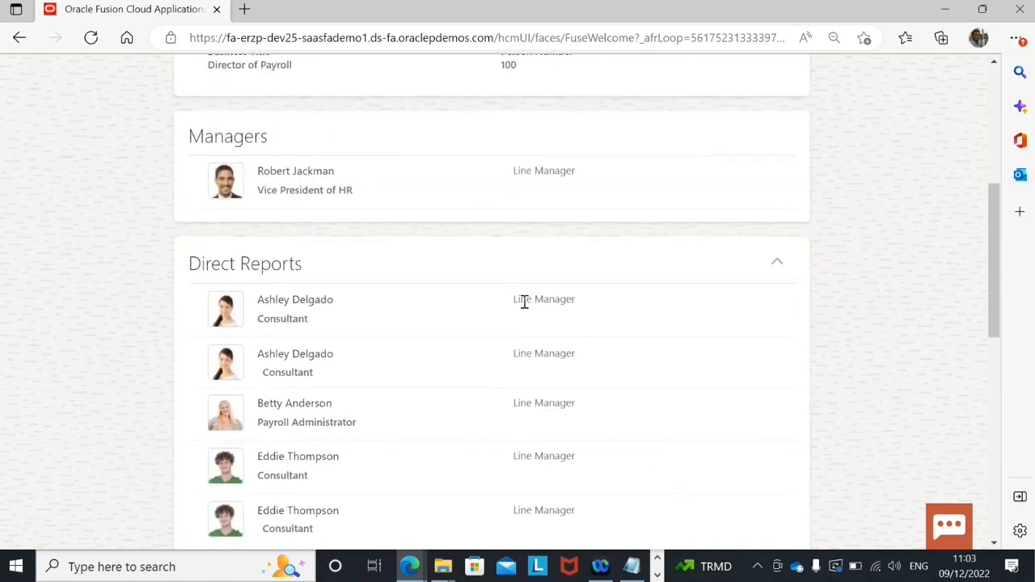
{"action": "left_click_drag", "start_coordinate": [516, 301], "coordinate": [557, 310]}
{"action": "left_click_drag", "start_coordinate": [258, 317], "coordinate": [315, 331]}
{"action": "left_click", "coordinate": [342, 296]}
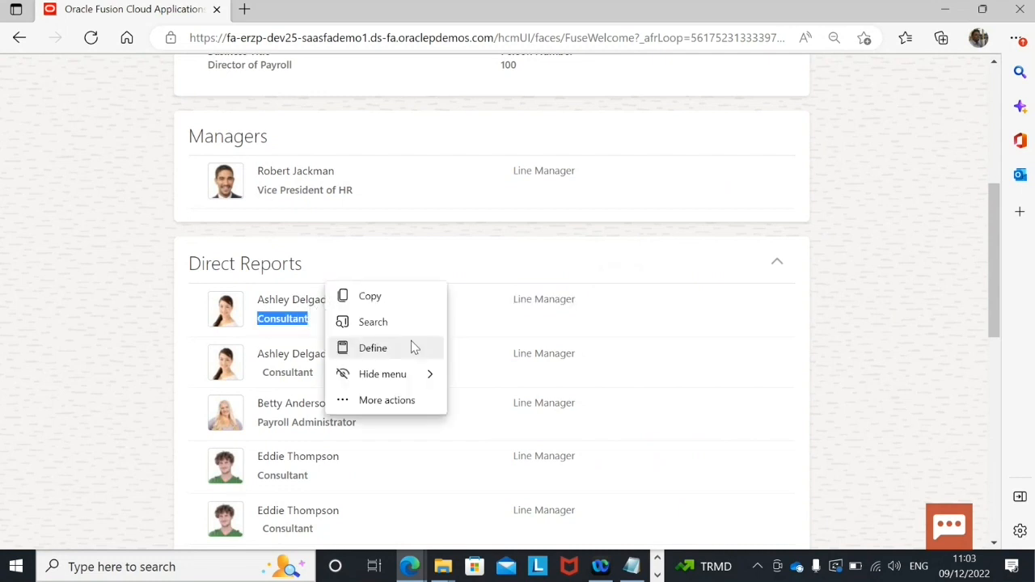
Review the Managers and Direct Reports sections against the employee's name in the page header.
{"action": "scroll", "coordinate": [393, 330], "scroll_direction": "up", "scroll_amount": 3}
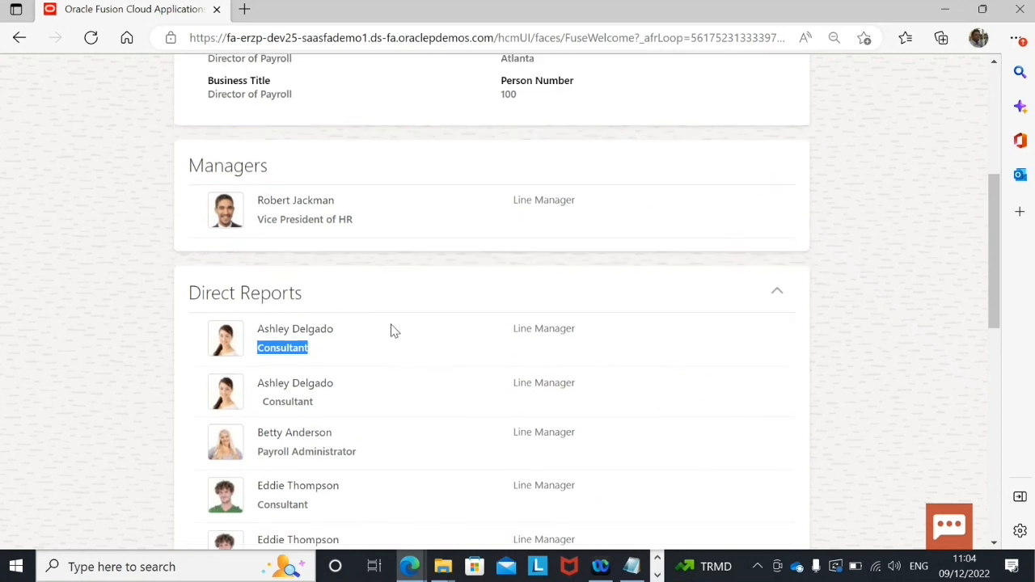
{"action": "scroll", "coordinate": [399, 326], "scroll_direction": "down", "scroll_amount": 2}
{"action": "scroll", "coordinate": [429, 314], "scroll_direction": "up", "scroll_amount": 3}
{"action": "scroll", "coordinate": [437, 316], "scroll_direction": "down", "scroll_amount": 2}
{"action": "scroll", "coordinate": [391, 363], "scroll_direction": "up", "scroll_amount": 1}
{"action": "scroll", "coordinate": [390, 363], "scroll_direction": "up", "scroll_amount": 2}
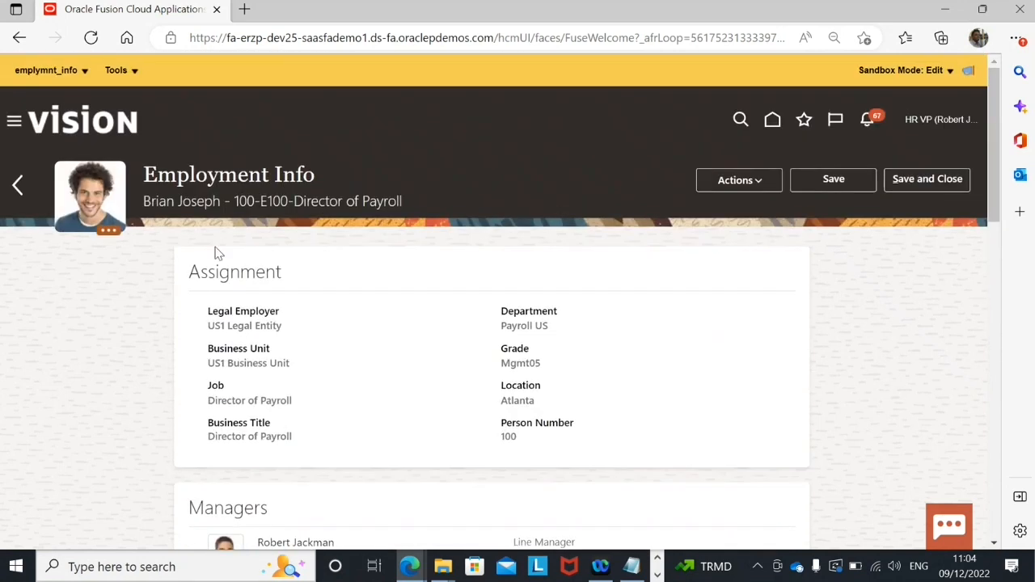
{"action": "left_click_drag", "start_coordinate": [159, 205], "coordinate": [197, 204]}
Return to the person list, open the Director of Human Resources' Employment Info and expand the Direct Reports section.
{"action": "left_click", "coordinate": [18, 185]}
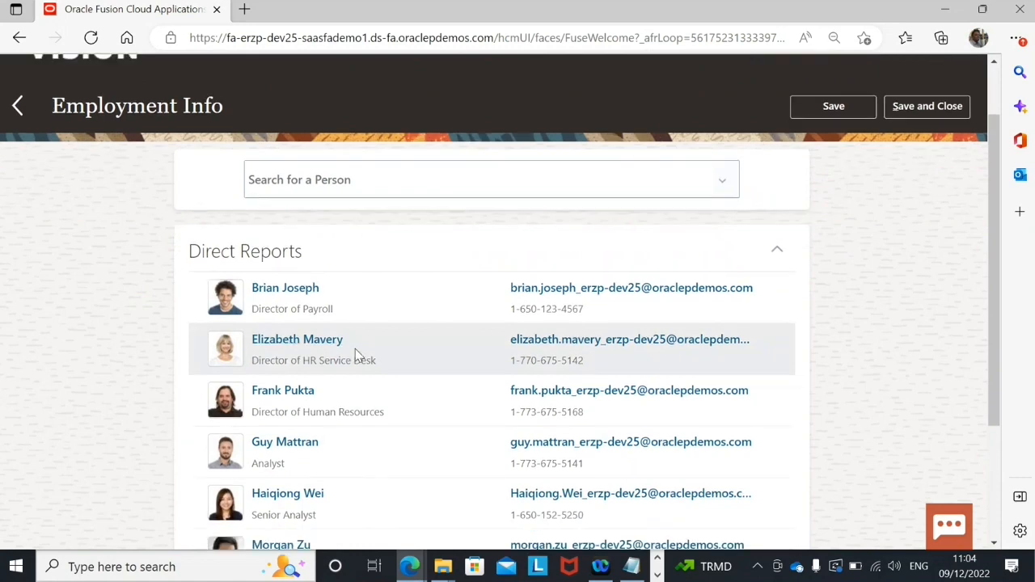
{"action": "left_click", "coordinate": [281, 392]}
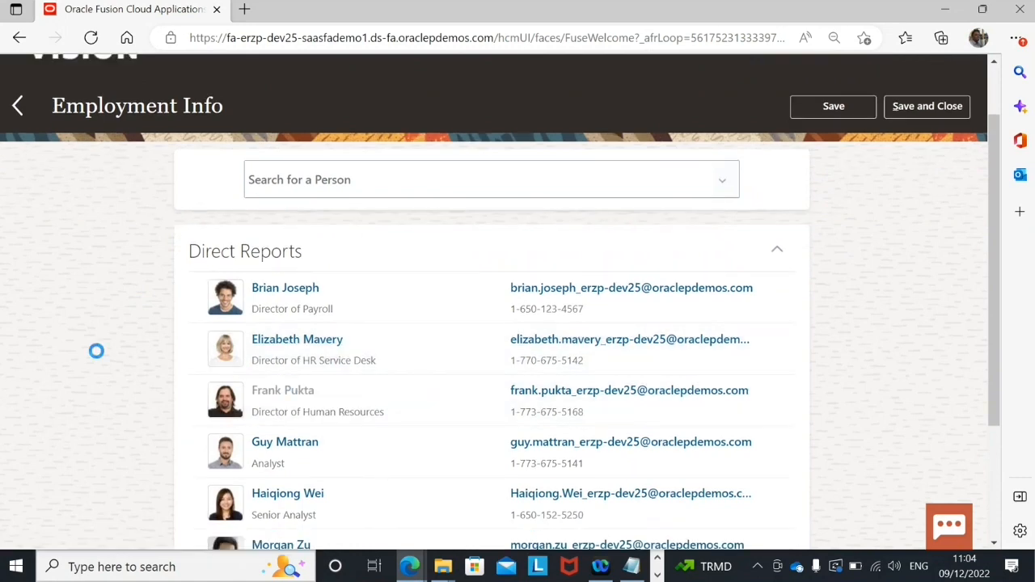
{"action": "scroll", "coordinate": [159, 349], "scroll_direction": "down", "scroll_amount": 2}
{"action": "scroll", "coordinate": [439, 353], "scroll_direction": "down", "scroll_amount": 3}
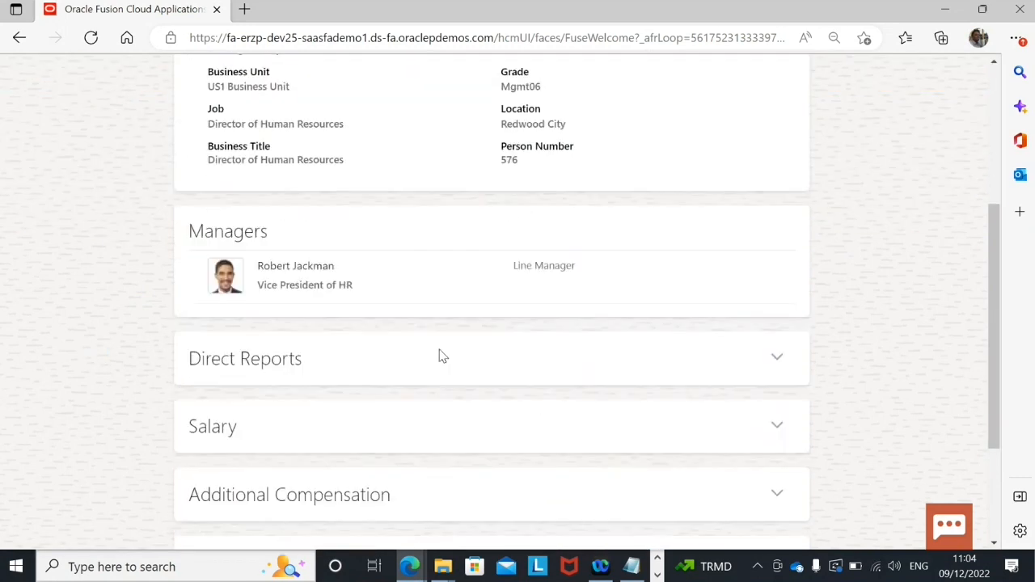
{"action": "left_click", "coordinate": [779, 267]}
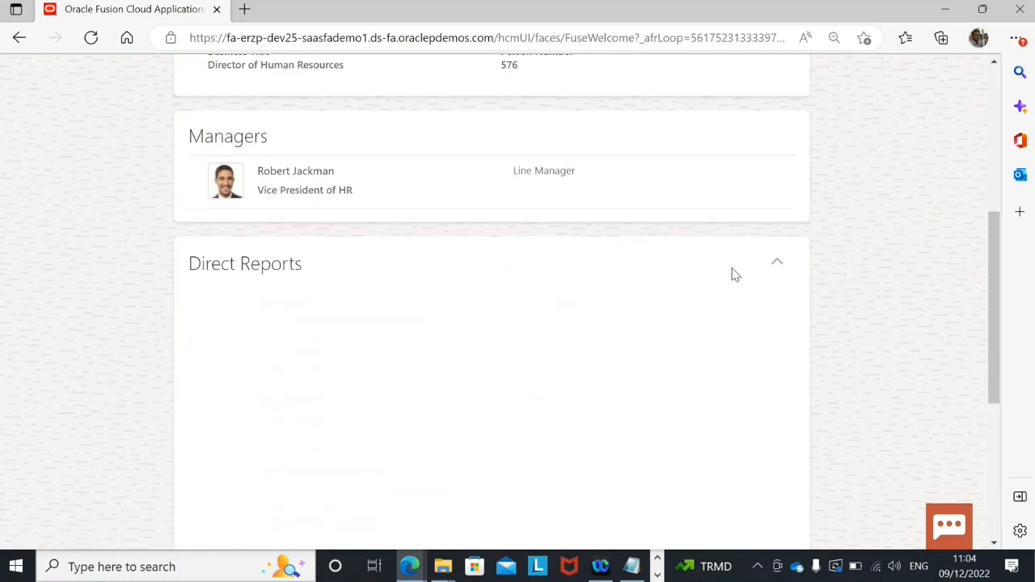
Examine the Director of Human Resources' direct reports, their business titles and relationship types, together with the manager and assignment details.
{"action": "scroll", "coordinate": [345, 288], "scroll_direction": "up", "scroll_amount": 4}
{"action": "scroll", "coordinate": [344, 288], "scroll_direction": "down", "scroll_amount": 4}
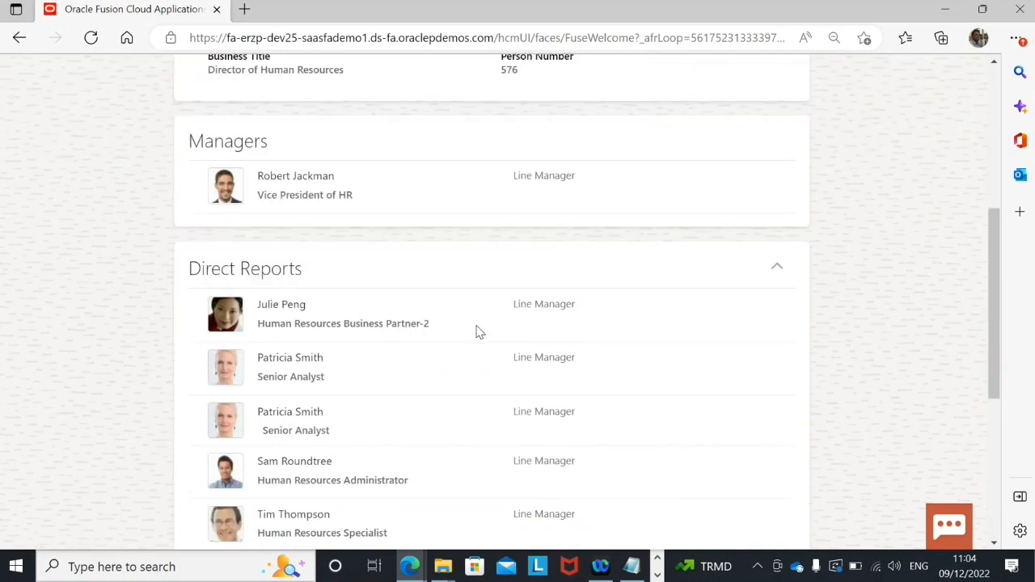
{"action": "scroll", "coordinate": [393, 322], "scroll_direction": "down", "scroll_amount": 1}
{"action": "scroll", "coordinate": [397, 321], "scroll_direction": "up", "scroll_amount": 4}
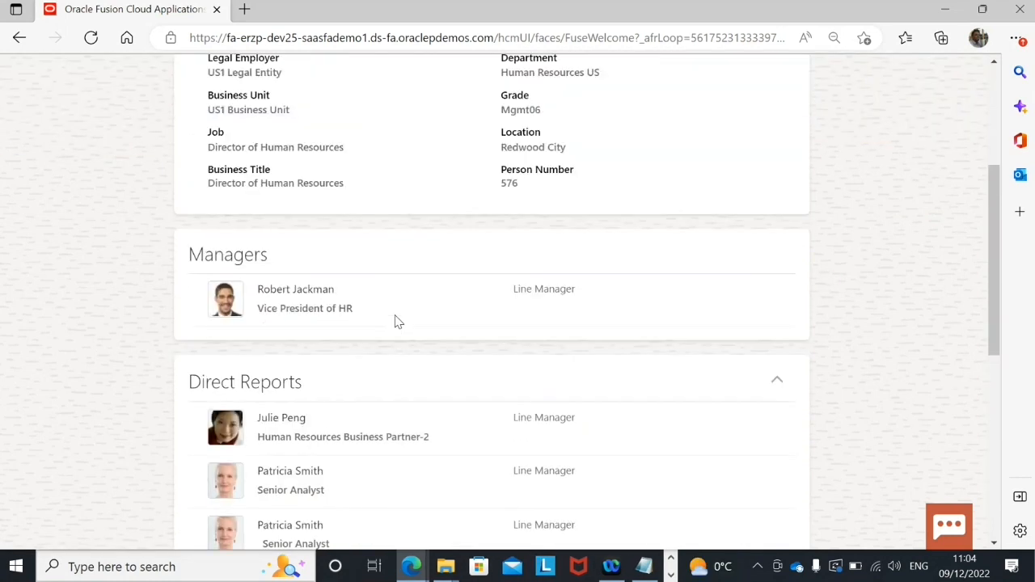
{"action": "scroll", "coordinate": [363, 294], "scroll_direction": "down", "scroll_amount": 3}
{"action": "scroll", "coordinate": [443, 317], "scroll_direction": "down", "scroll_amount": 3}
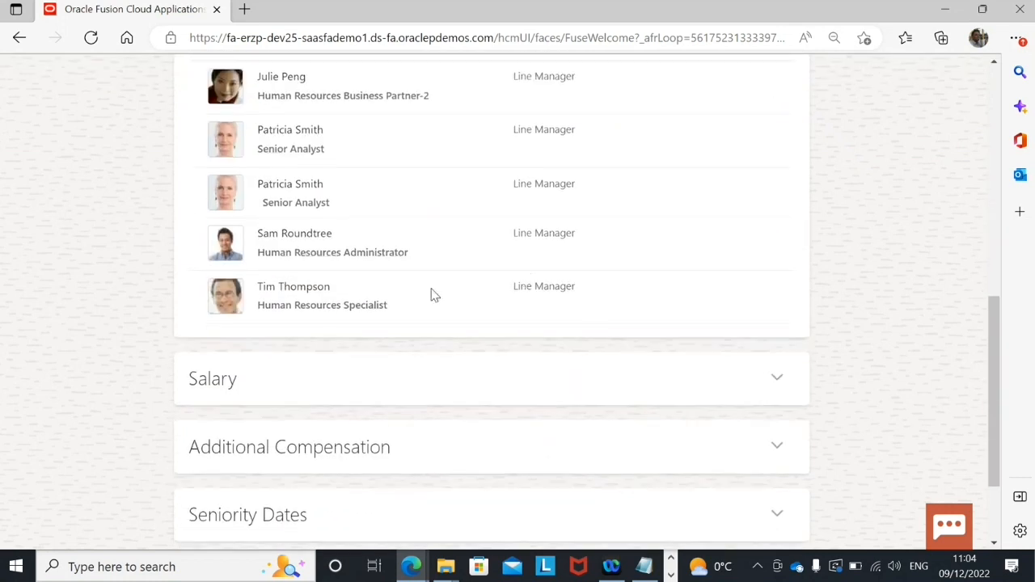
{"action": "scroll", "coordinate": [326, 253], "scroll_direction": "up", "scroll_amount": 2}
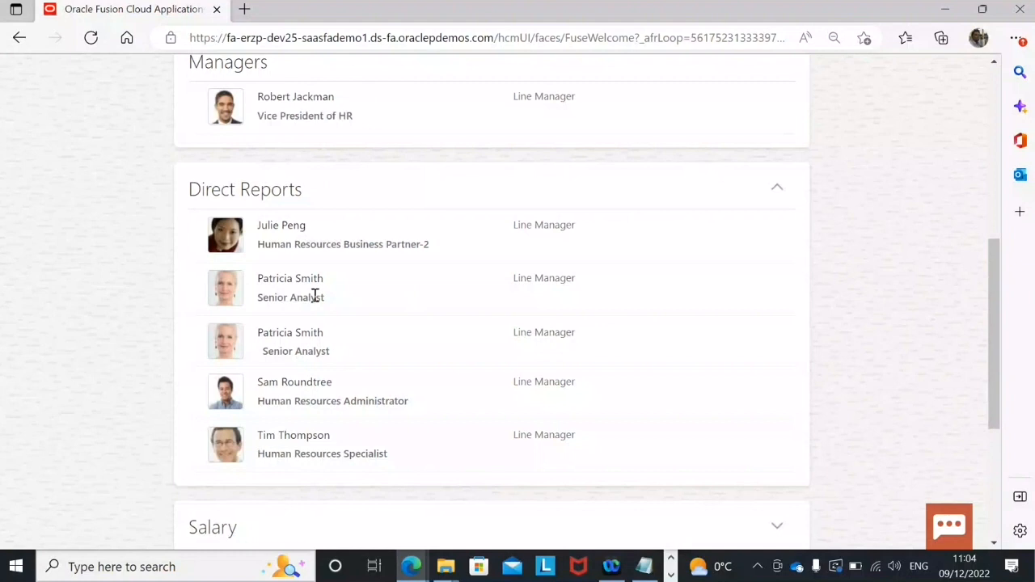
{"action": "scroll", "coordinate": [365, 273], "scroll_direction": "up", "scroll_amount": 1}
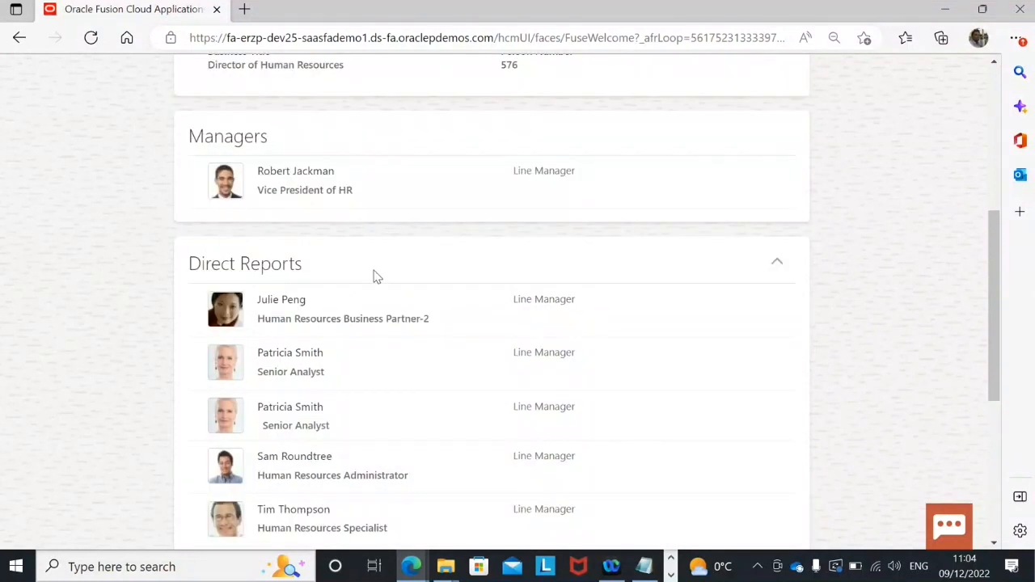
{"action": "scroll", "coordinate": [374, 278], "scroll_direction": "up", "scroll_amount": 1}
{"action": "scroll", "coordinate": [374, 278], "scroll_direction": "up", "scroll_amount": 4}
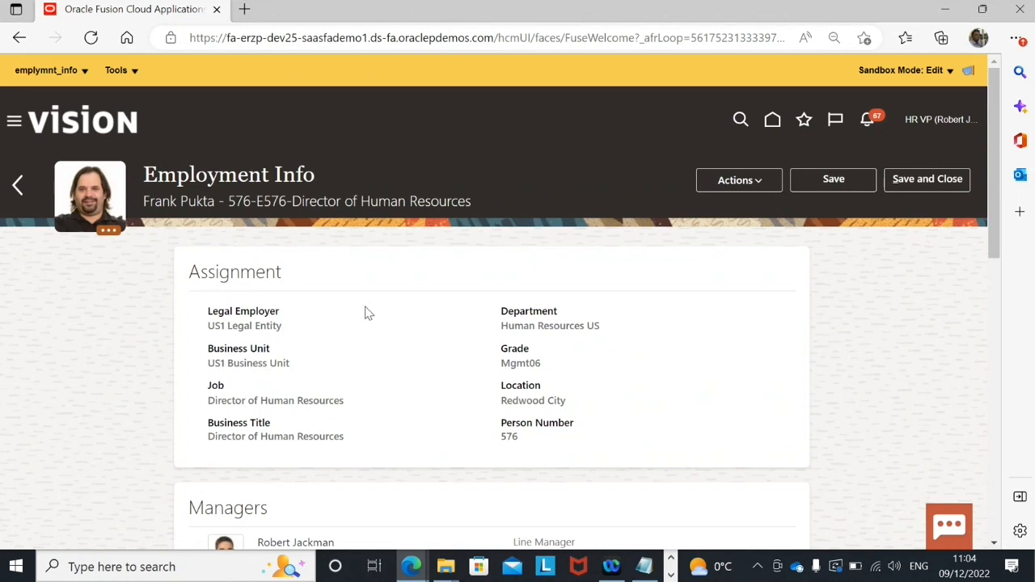
Show all My Client Groups quick actions from the home page and search them for "EMPLOYMENT" to locate Employment Info.
{"action": "left_click", "coordinate": [772, 121]}
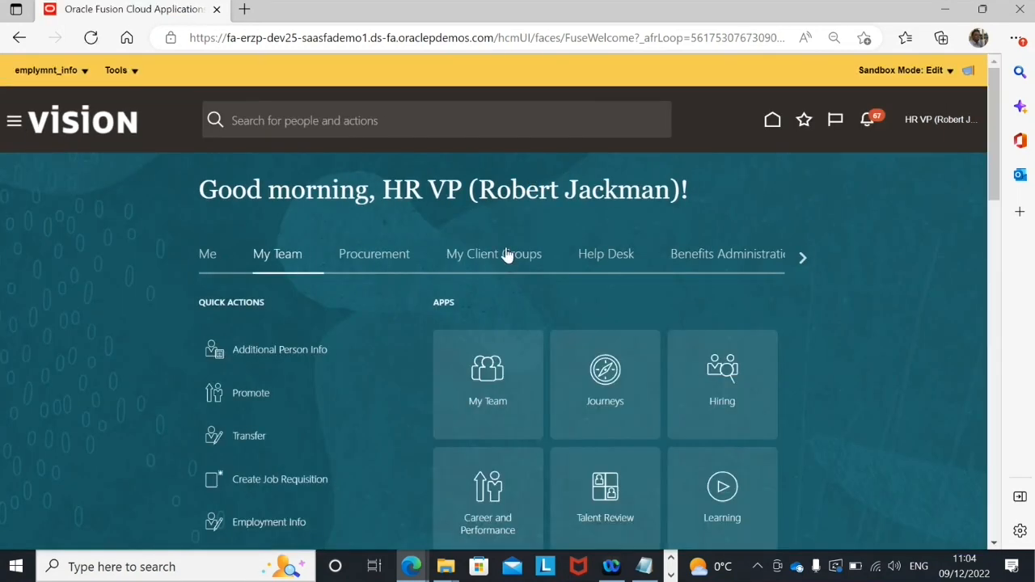
{"action": "left_click", "coordinate": [505, 256]}
{"action": "scroll", "coordinate": [388, 326], "scroll_direction": "down", "scroll_amount": 3}
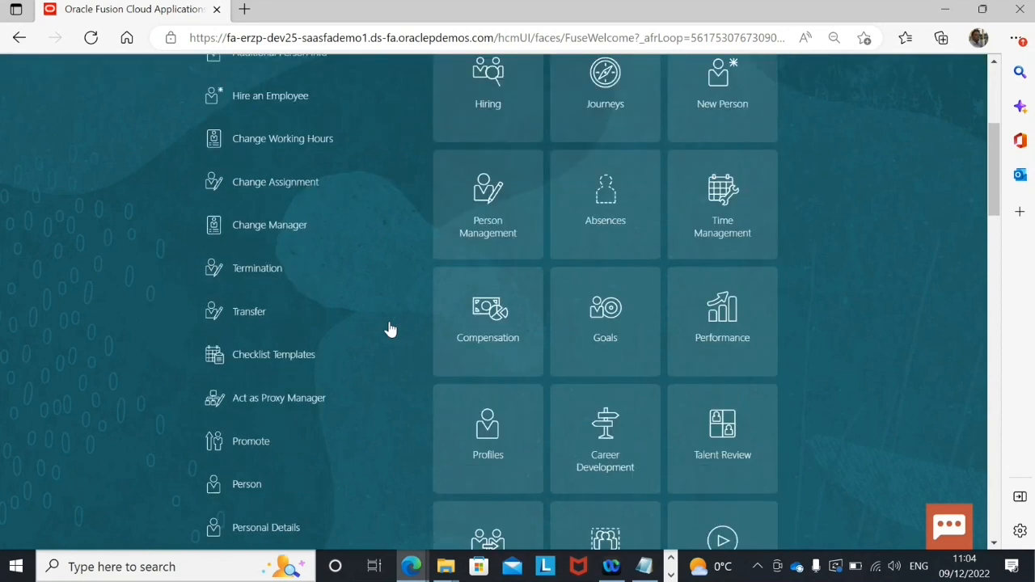
{"action": "scroll", "coordinate": [351, 384], "scroll_direction": "down", "scroll_amount": 5}
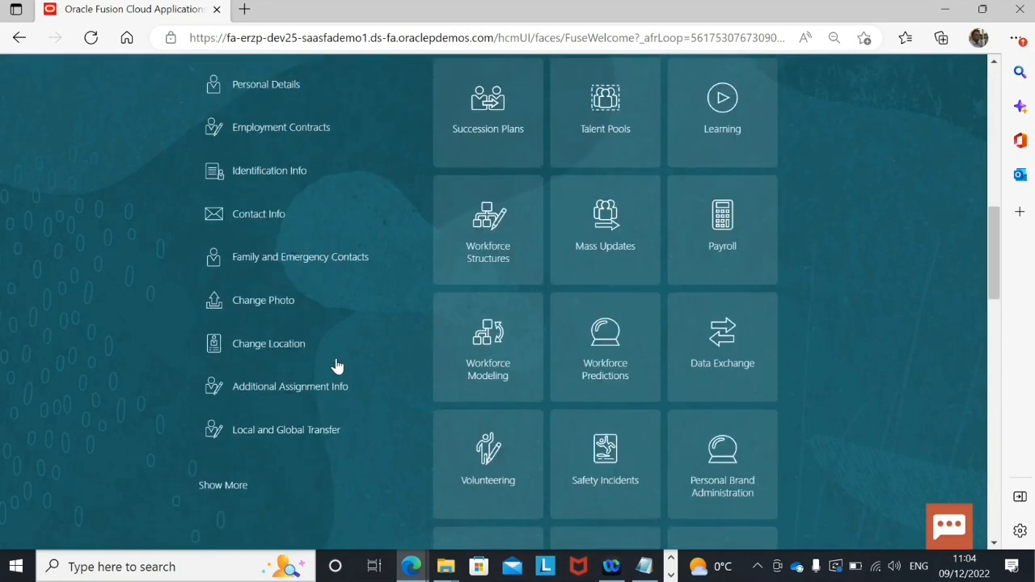
{"action": "scroll", "coordinate": [337, 367], "scroll_direction": "down", "scroll_amount": 1}
{"action": "left_click", "coordinate": [223, 409]}
{"action": "key", "text": "ctrl+f"}
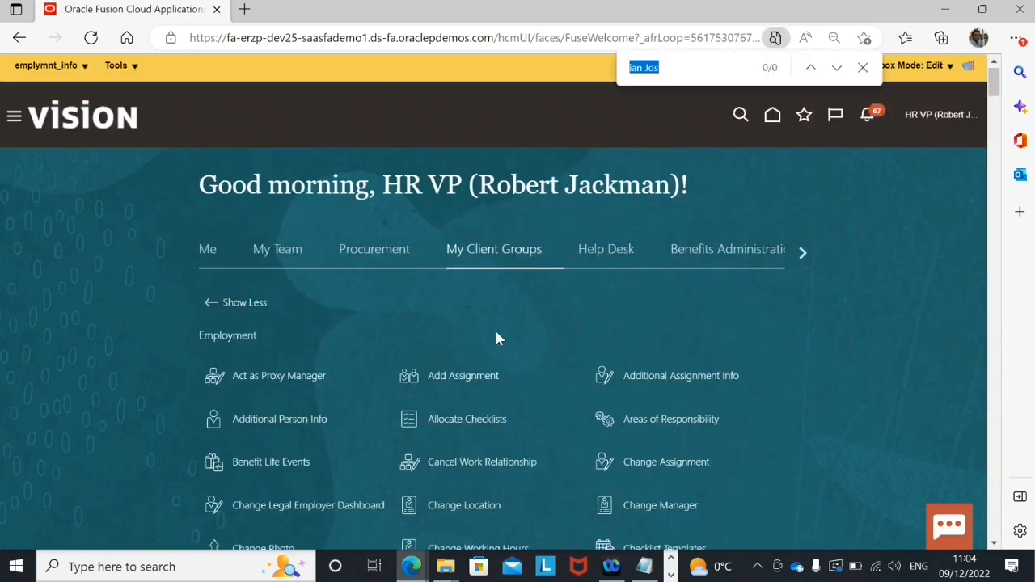
{"action": "key", "text": "Return"}
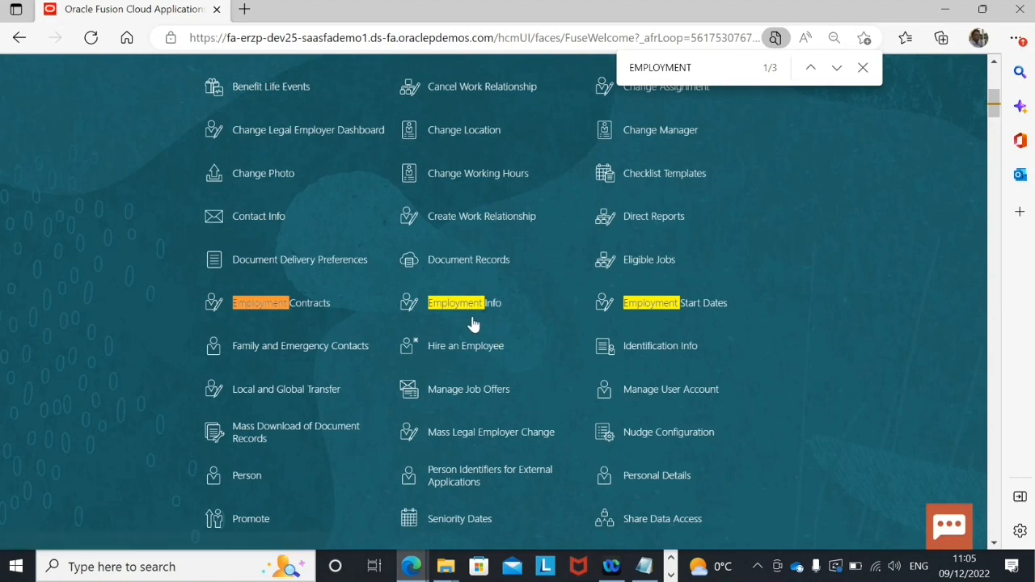
Go back to the My Team quick actions and locate Employment Info there.
{"action": "scroll", "coordinate": [515, 340], "scroll_direction": "up", "scroll_amount": 5}
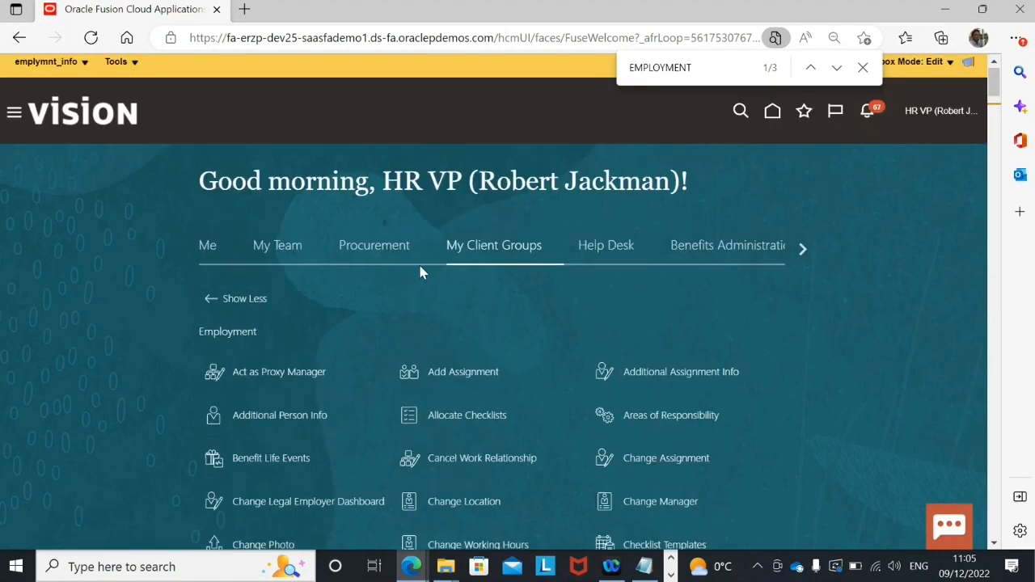
{"action": "left_click", "coordinate": [288, 253]}
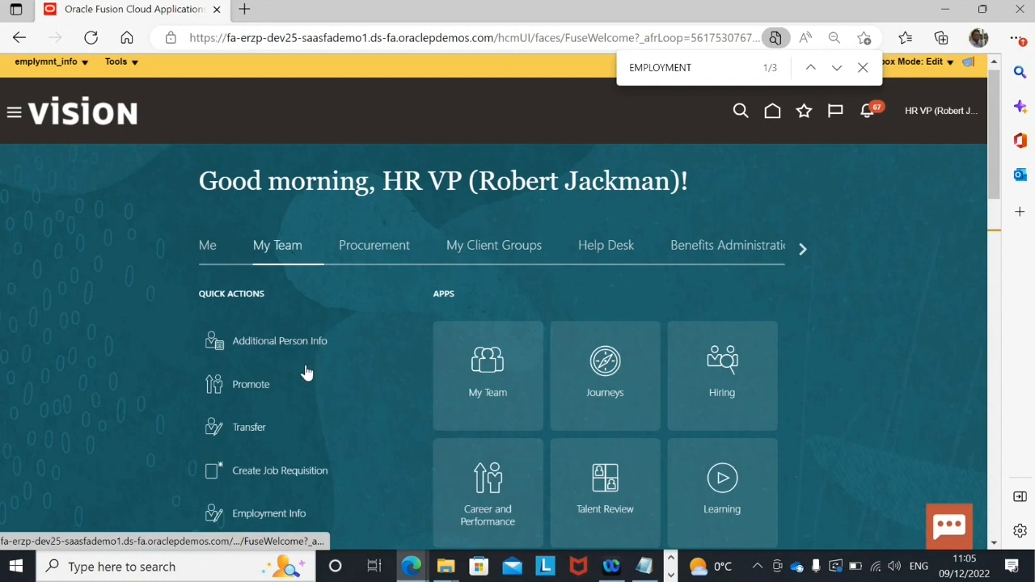
{"action": "scroll", "coordinate": [311, 372], "scroll_direction": "down", "scroll_amount": 1}
{"action": "scroll", "coordinate": [319, 373], "scroll_direction": "down", "scroll_amount": 2}
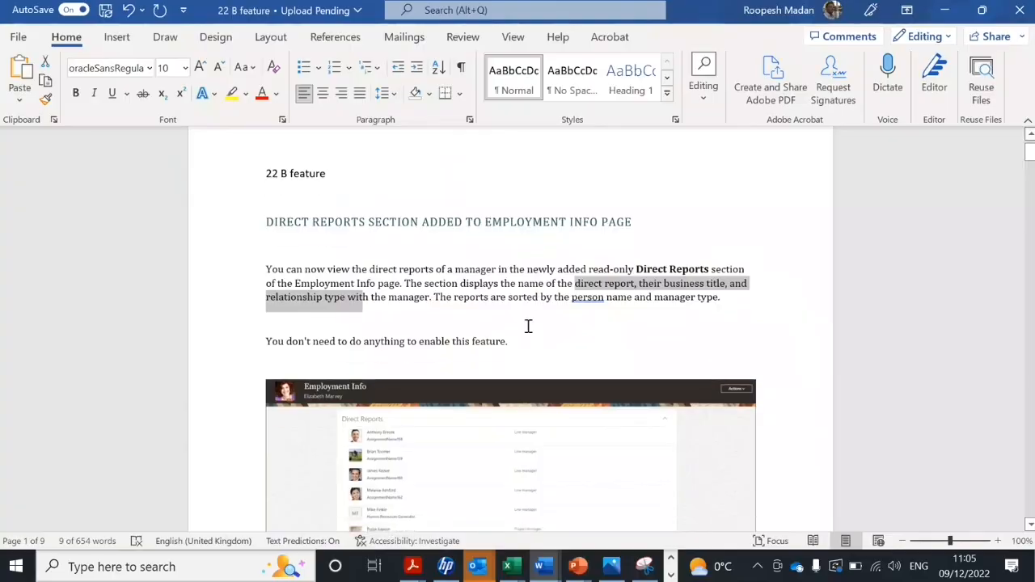
In the Word document, highlight the note on enabling the Direct Reports feature and clear the selection.
{"action": "scroll", "coordinate": [526, 331], "scroll_direction": "down", "scroll_amount": 3}
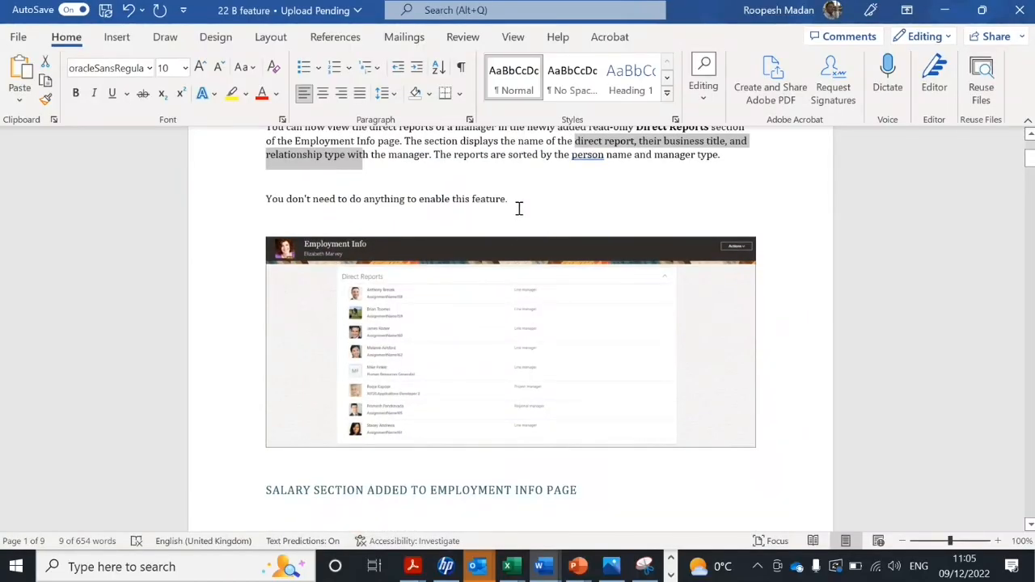
{"action": "left_click_drag", "start_coordinate": [512, 198], "coordinate": [366, 197]}
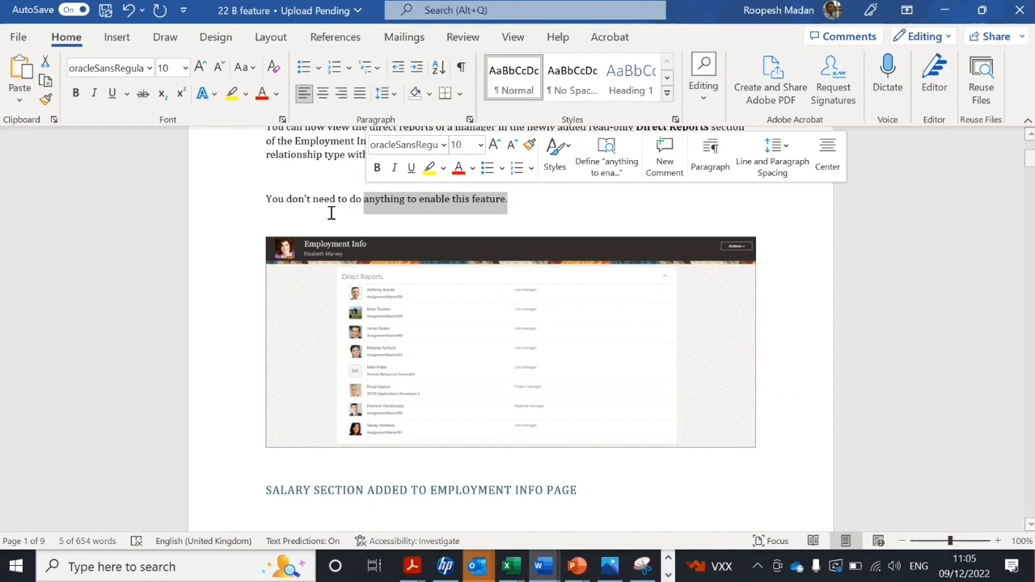
{"action": "left_click", "coordinate": [402, 224]}
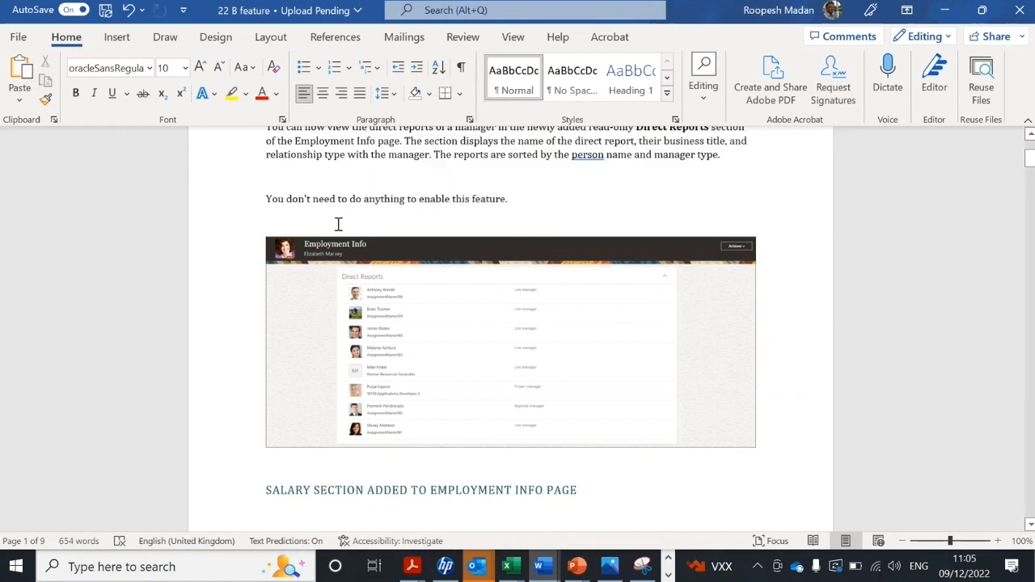
Read the "Salary Section Added to Employment Info Page" topic, highlighting part of its heading and its description.
{"action": "scroll", "coordinate": [420, 261], "scroll_direction": "down", "scroll_amount": 4}
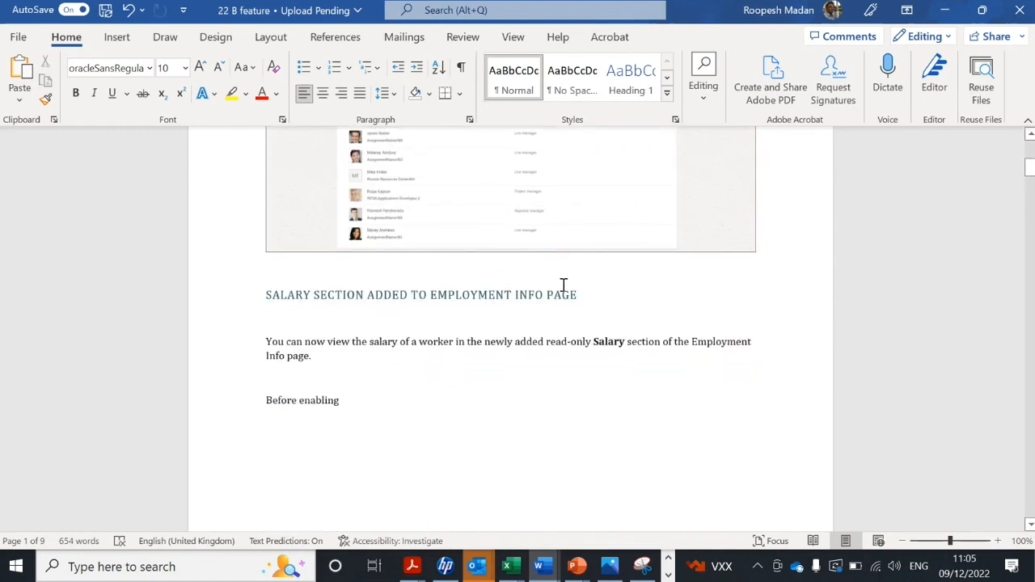
{"action": "scroll", "coordinate": [566, 293], "scroll_direction": "down", "scroll_amount": 3}
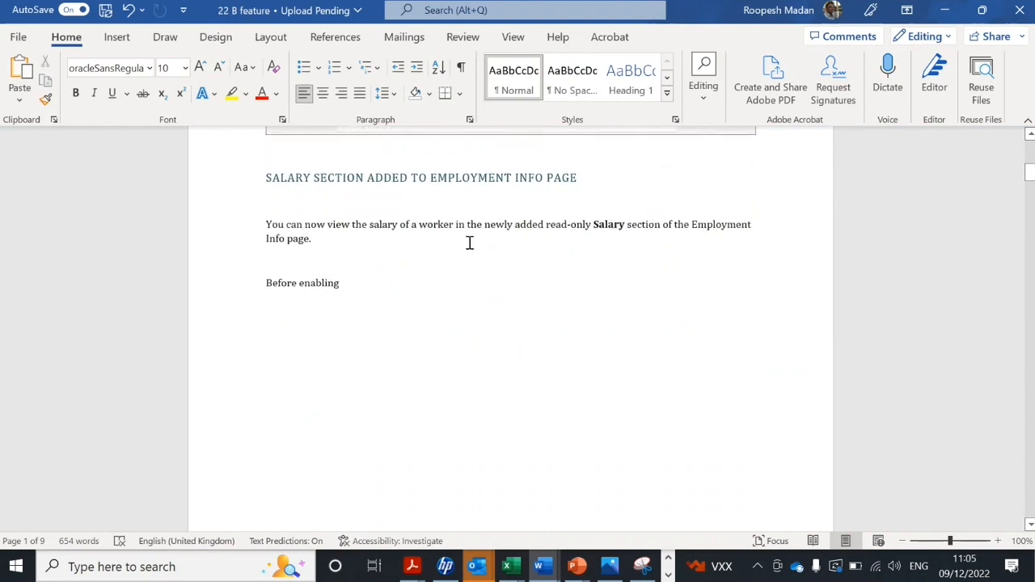
{"action": "left_click_drag", "start_coordinate": [584, 178], "coordinate": [474, 178]}
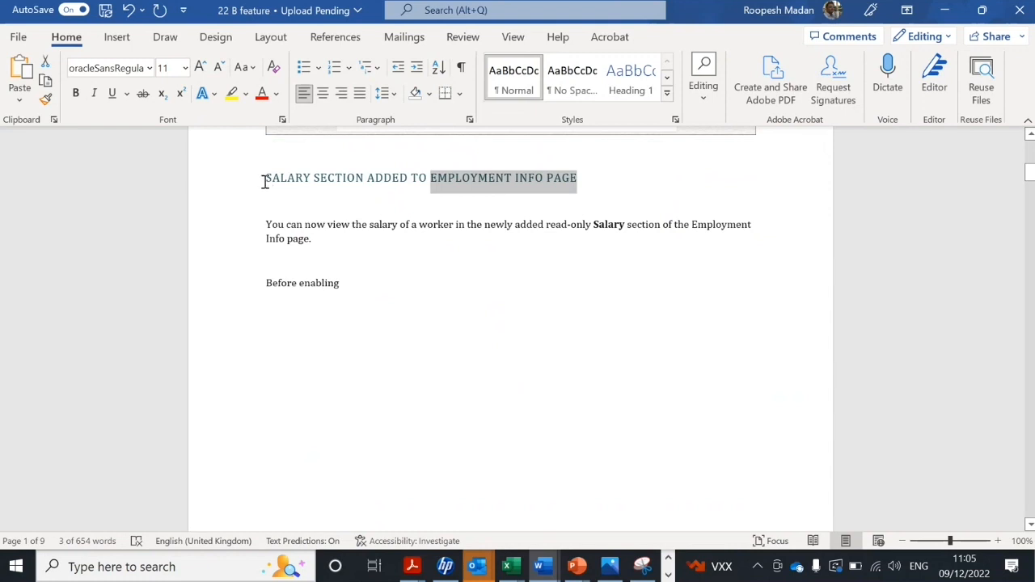
{"action": "left_click_drag", "start_coordinate": [287, 225], "coordinate": [639, 226]}
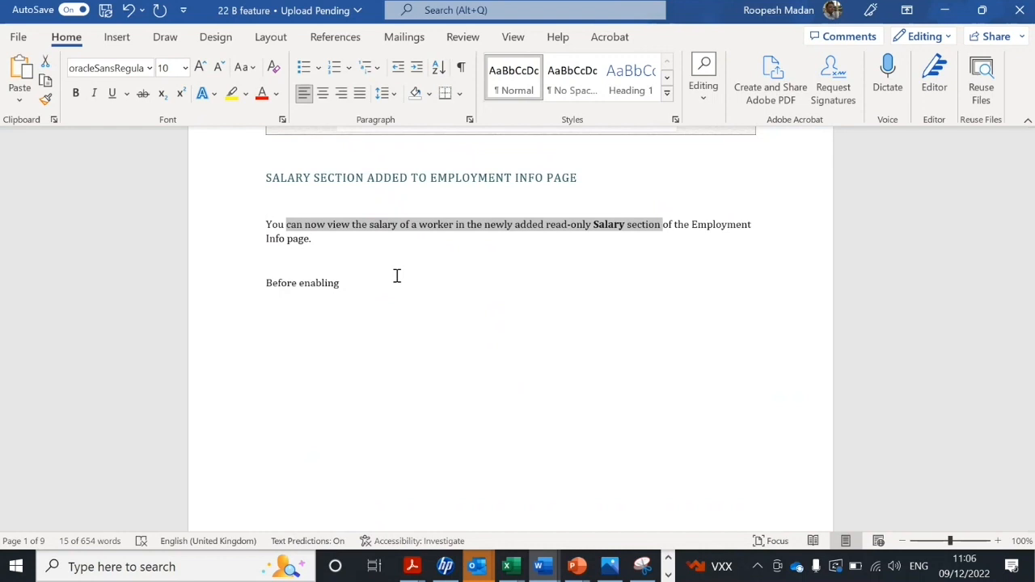
Review the Salary section topic in the Word document: the before-enabling and after-enabling screenshots and the enable steps, highlighting "Before enabling".
{"action": "scroll", "coordinate": [396, 276], "scroll_direction": "down", "scroll_amount": 10}
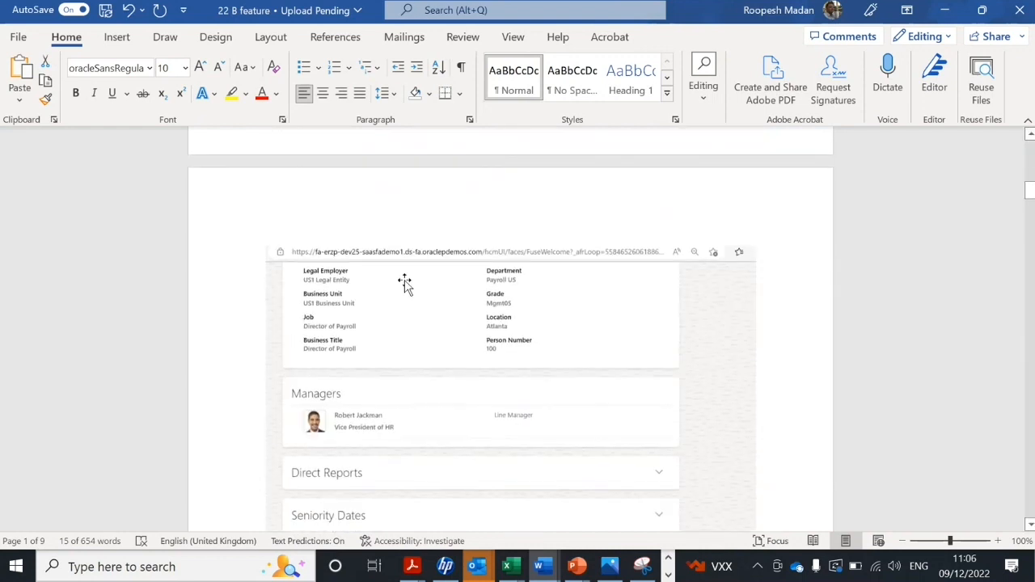
{"action": "scroll", "coordinate": [407, 280], "scroll_direction": "up", "scroll_amount": 8}
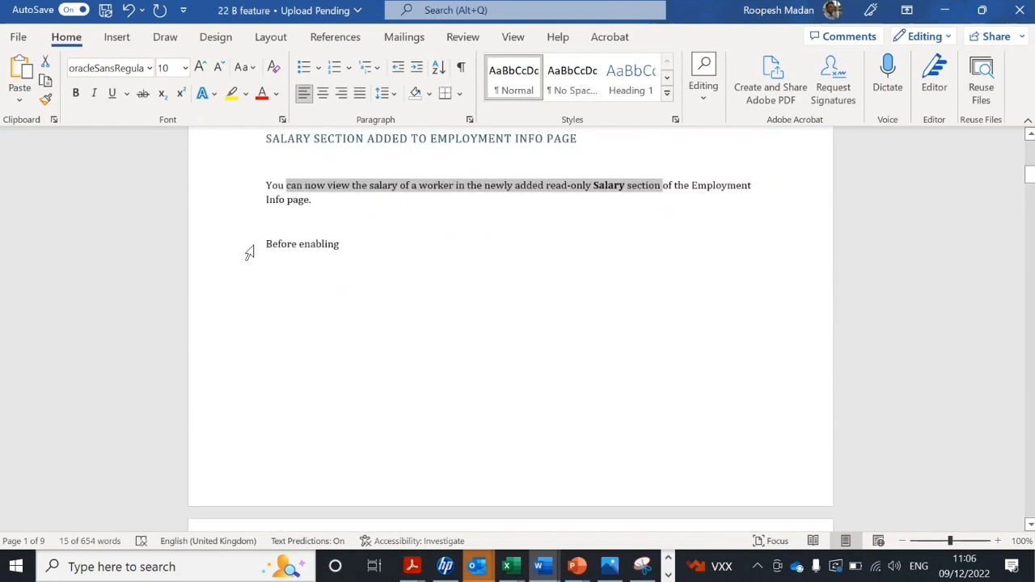
{"action": "left_click_drag", "start_coordinate": [268, 243], "coordinate": [344, 244]}
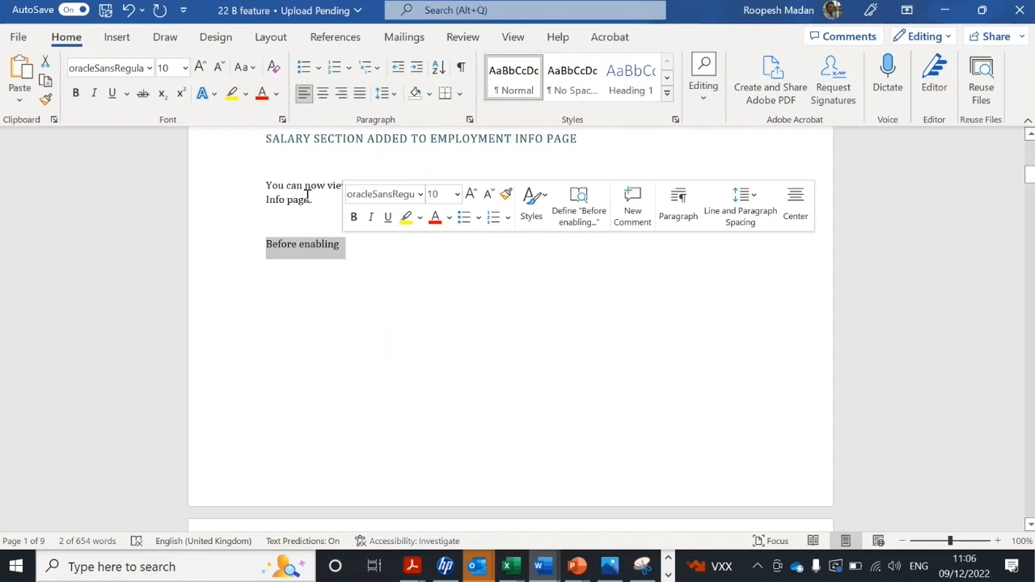
{"action": "scroll", "coordinate": [397, 242], "scroll_direction": "down", "scroll_amount": 10}
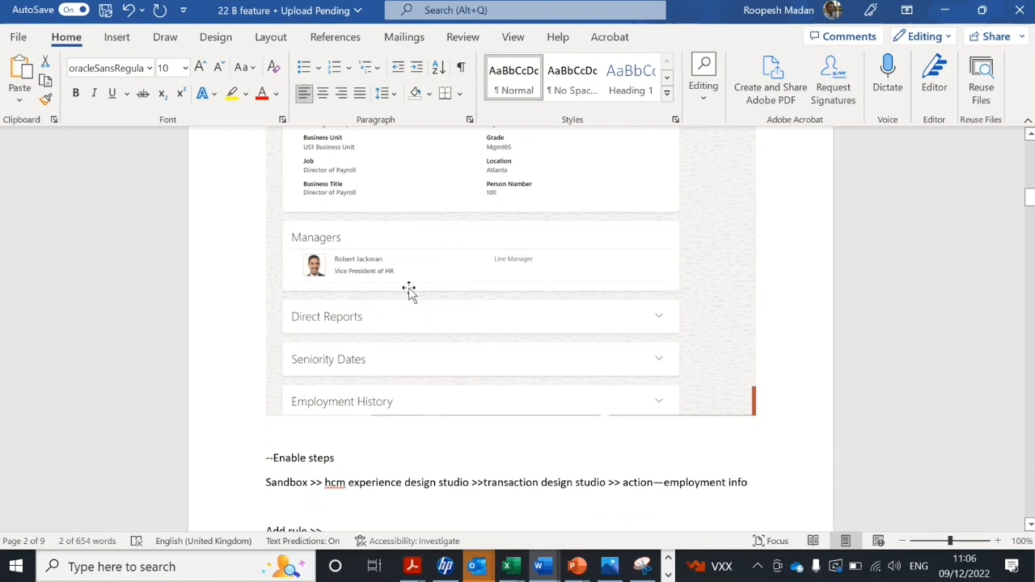
{"action": "scroll", "coordinate": [413, 290], "scroll_direction": "down", "scroll_amount": 8}
{"action": "scroll", "coordinate": [420, 295], "scroll_direction": "down", "scroll_amount": 15}
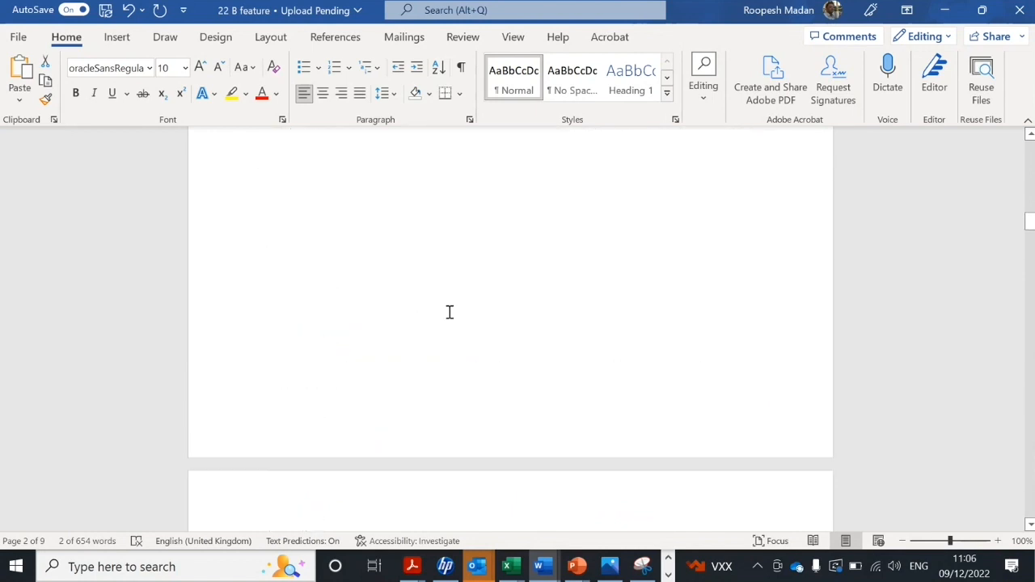
{"action": "scroll", "coordinate": [400, 333], "scroll_direction": "down", "scroll_amount": 6}
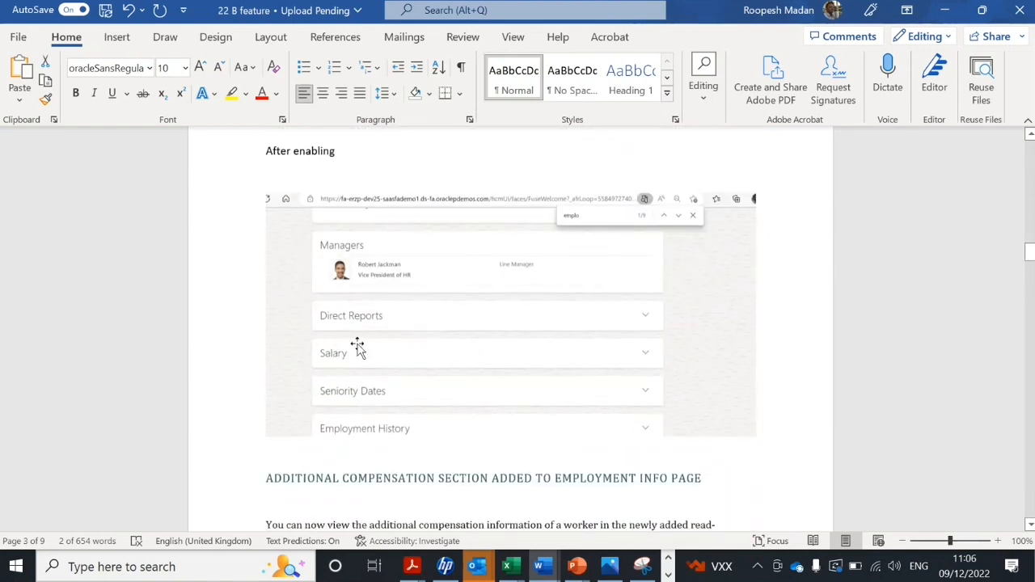
{"action": "scroll", "coordinate": [332, 356], "scroll_direction": "up", "scroll_amount": 20}
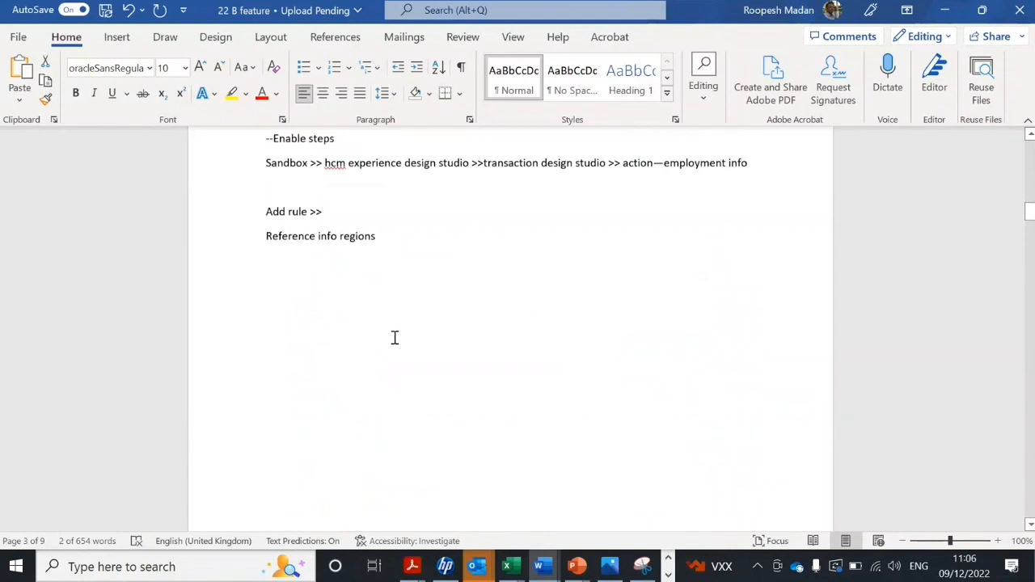
{"action": "scroll", "coordinate": [394, 337], "scroll_direction": "up", "scroll_amount": 3}
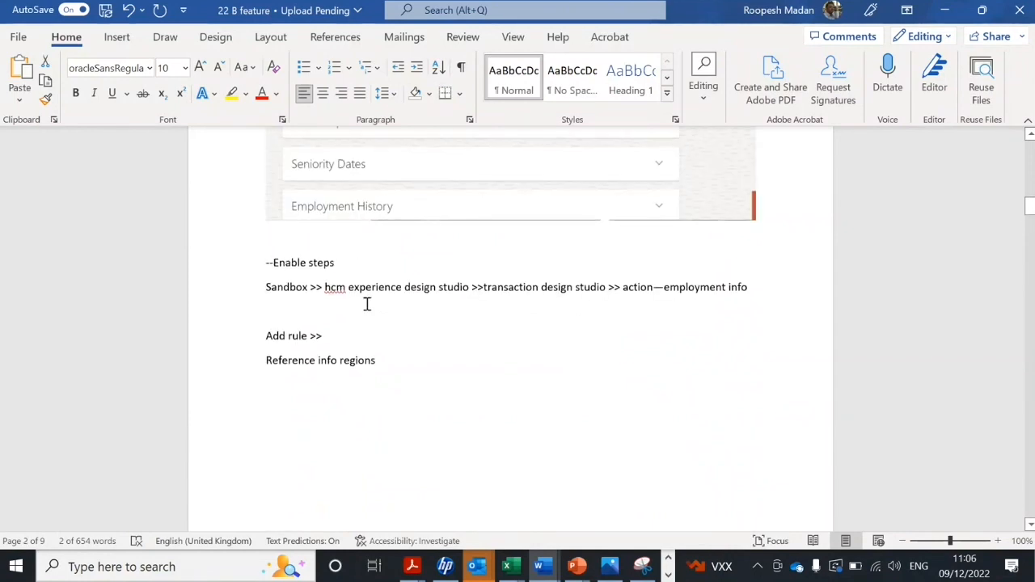
Switch to Oracle Fusion in the browser and open HCM Experience Design Studio from the My Client Groups quick actions for the Employment Info action.
{"action": "mouse_move", "coordinate": [411, 566]}
{"action": "left_click", "coordinate": [465, 507]}
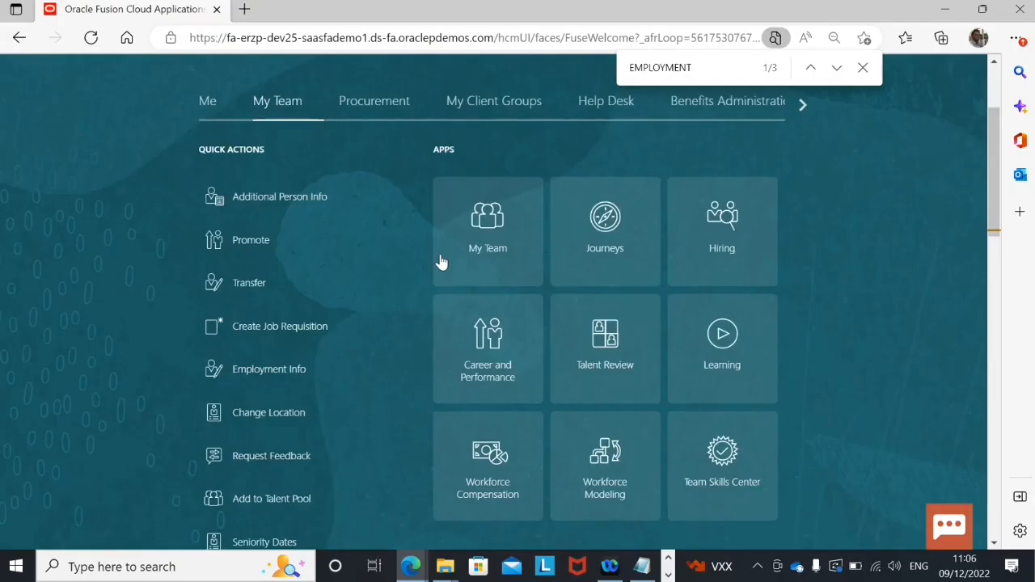
{"action": "scroll", "coordinate": [440, 261], "scroll_direction": "up", "scroll_amount": 2}
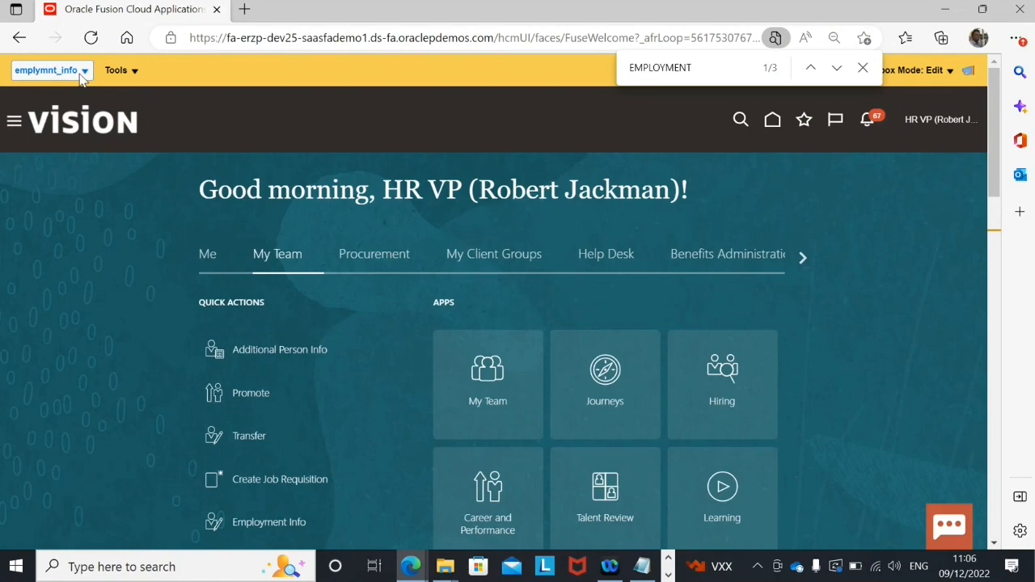
{"action": "left_click", "coordinate": [488, 254]}
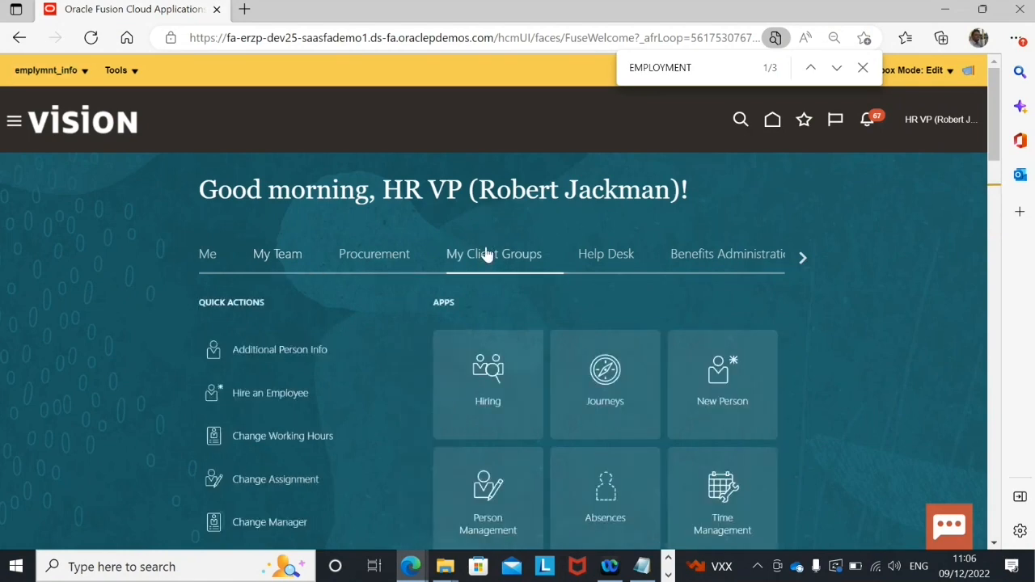
{"action": "scroll", "coordinate": [487, 254], "scroll_direction": "down", "scroll_amount": 5}
{"action": "scroll", "coordinate": [490, 256], "scroll_direction": "down", "scroll_amount": 5}
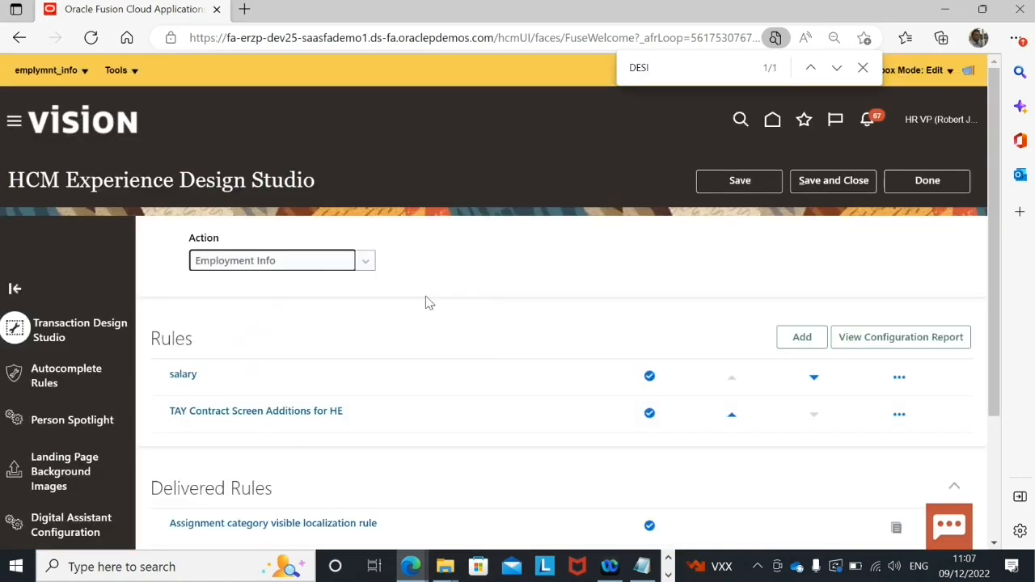
Open the "salary" rule of the Employment Info action and view its basic details.
{"action": "scroll", "coordinate": [429, 302], "scroll_direction": "down", "scroll_amount": 2}
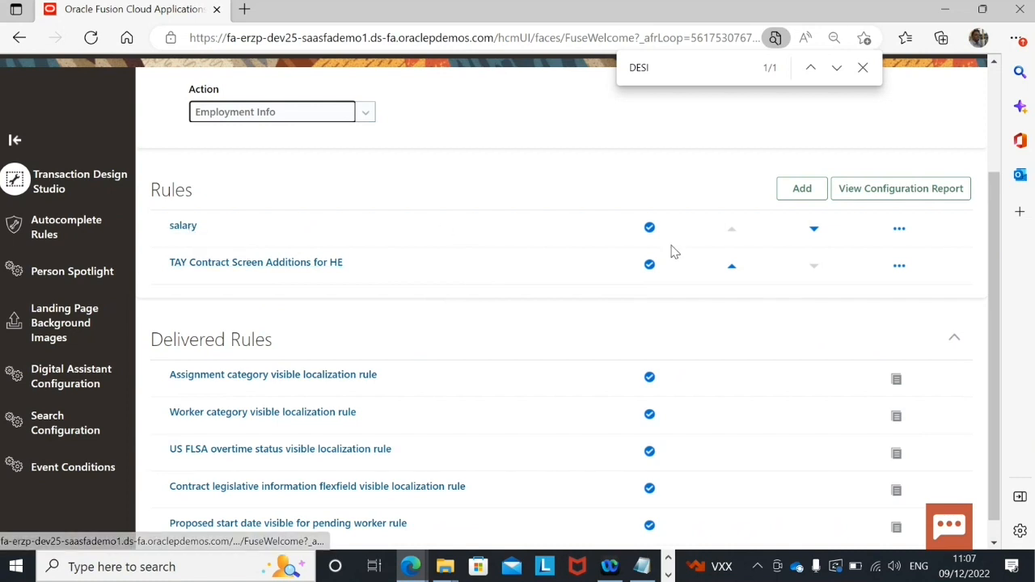
{"action": "scroll", "coordinate": [663, 248], "scroll_direction": "up", "scroll_amount": 1}
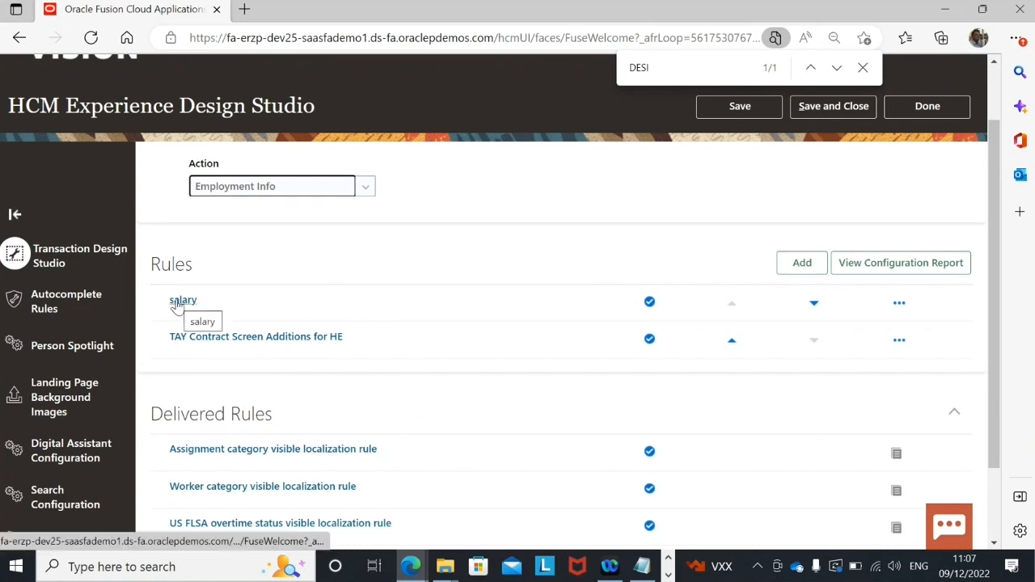
{"action": "left_click", "coordinate": [175, 303]}
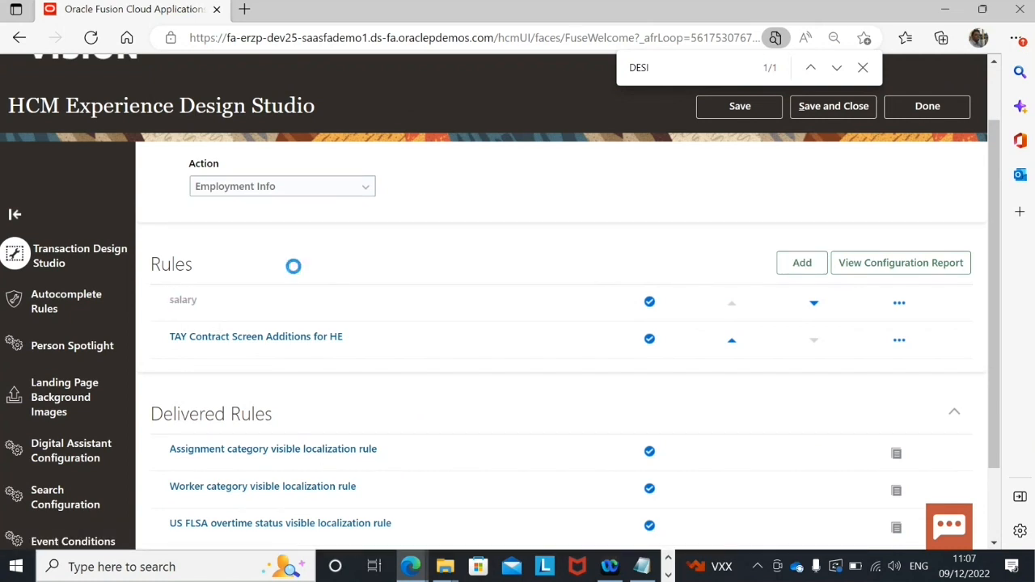
{"action": "scroll", "coordinate": [299, 270], "scroll_direction": "down", "scroll_amount": 4}
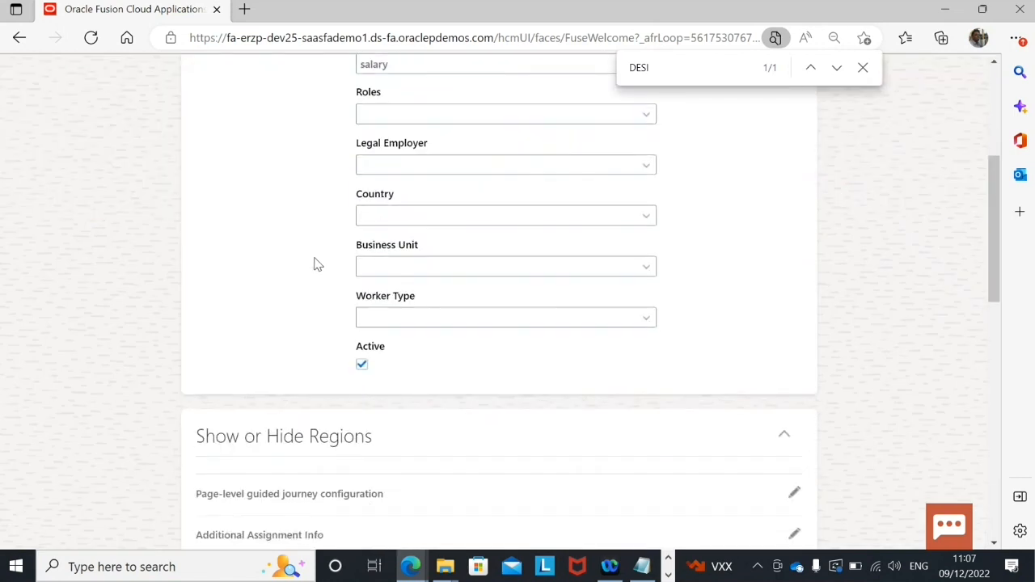
{"action": "scroll", "coordinate": [418, 250], "scroll_direction": "up", "scroll_amount": 2}
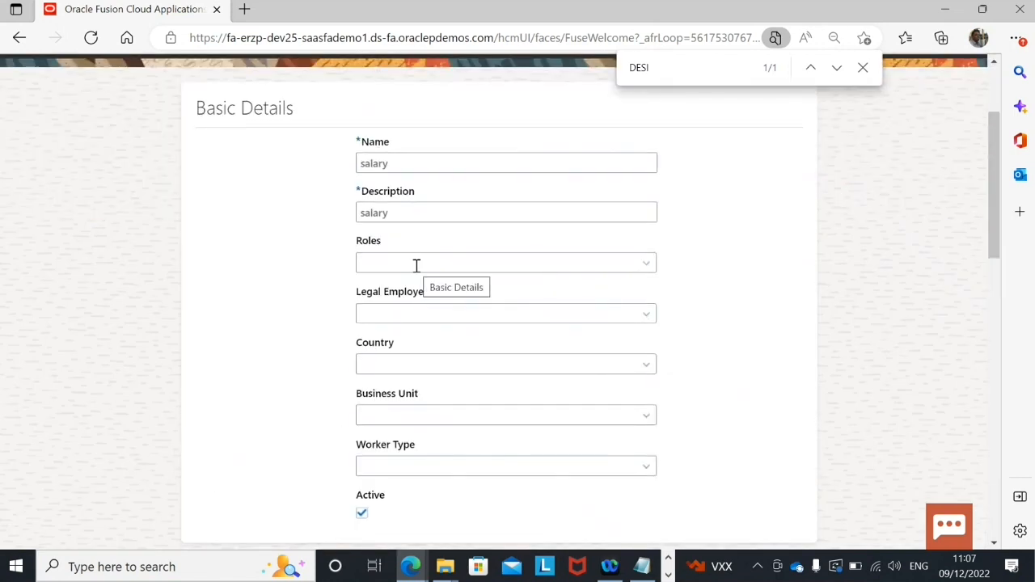
View the roles selectable for the salary rule without choosing any, and look through its regions down to Page Attributes.
{"action": "left_click", "coordinate": [646, 264]}
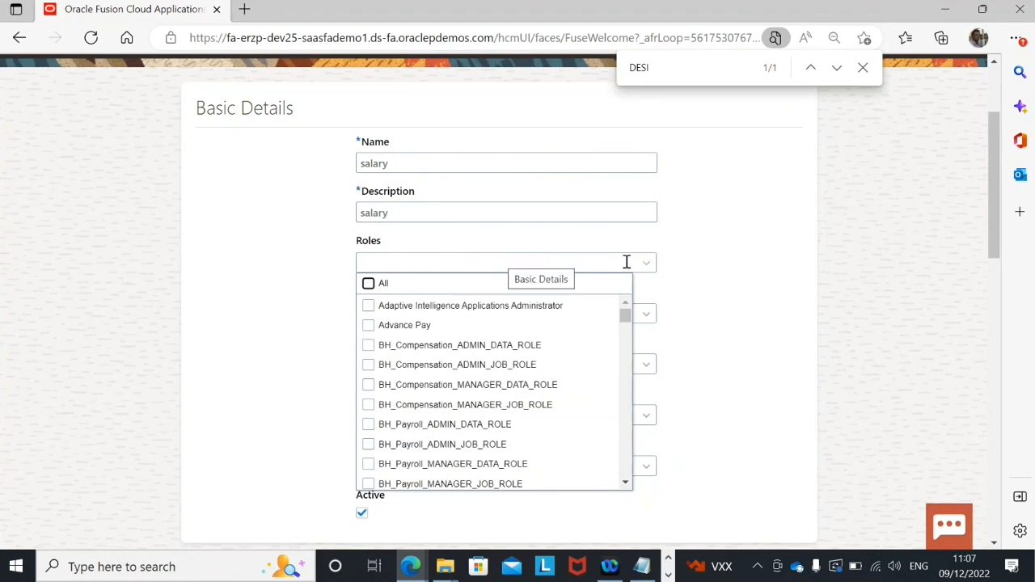
{"action": "left_click", "coordinate": [725, 281]}
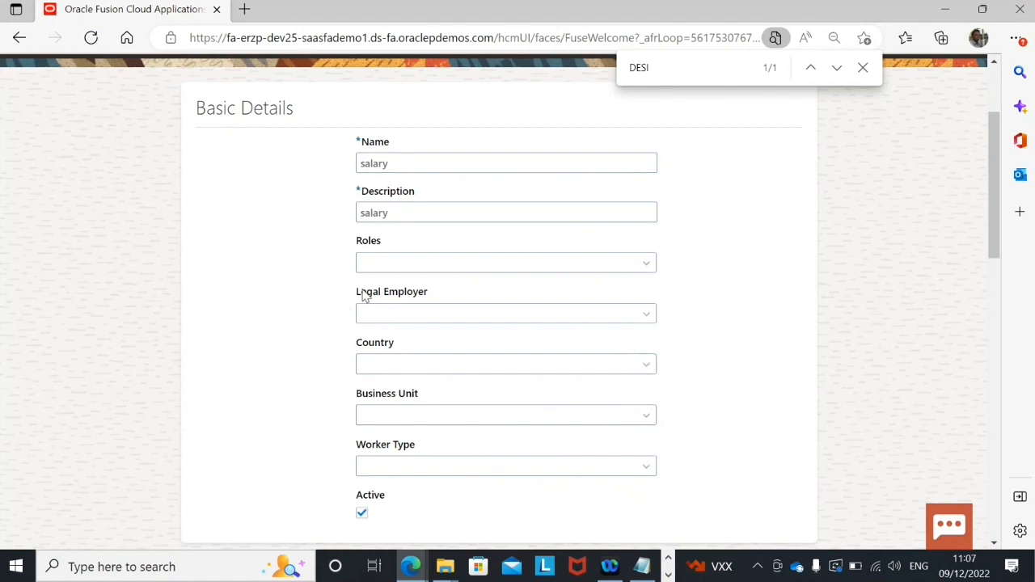
{"action": "scroll", "coordinate": [361, 212], "scroll_direction": "down", "scroll_amount": 3}
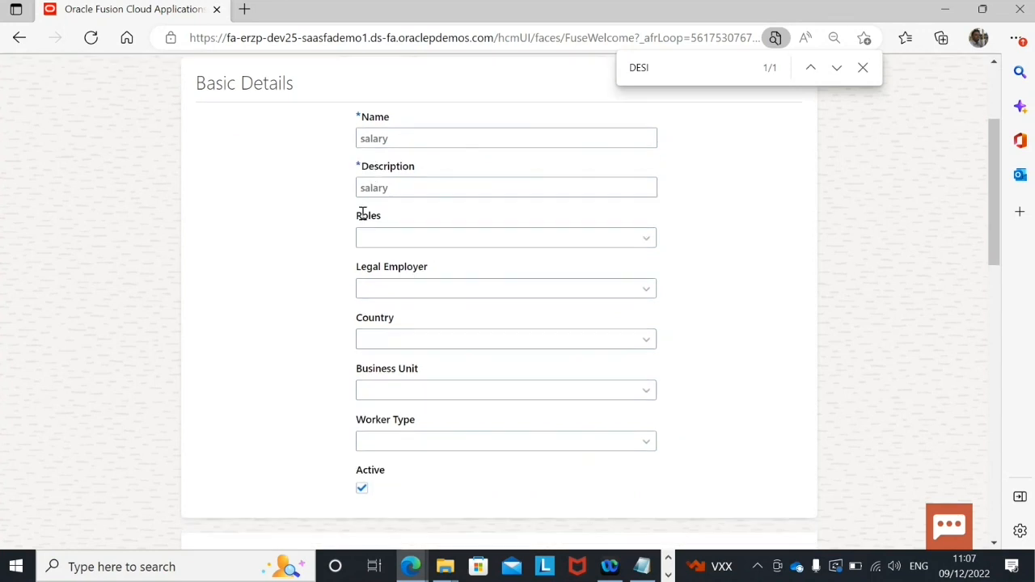
{"action": "scroll", "coordinate": [478, 272], "scroll_direction": "down", "scroll_amount": 6}
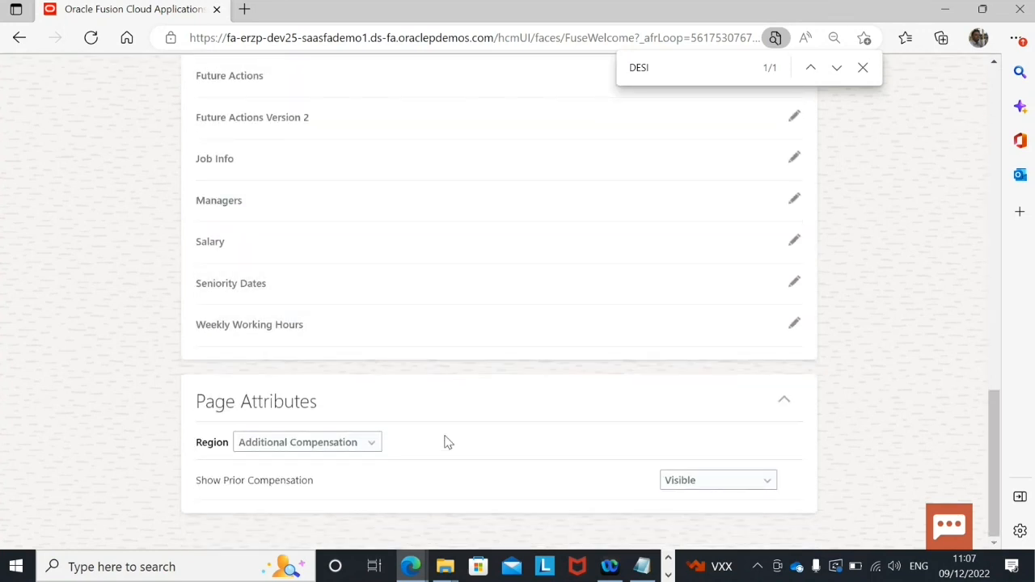
Switch to the Word document, highlight the enable steps and check the Page Attributes screenshot for the Salary setting.
{"action": "key", "text": "alt+Tab"}
{"action": "scroll", "coordinate": [779, 397], "scroll_direction": "down", "scroll_amount": 1}
{"action": "left_click_drag", "start_coordinate": [393, 443], "coordinate": [279, 287]}
{"action": "scroll", "coordinate": [513, 376], "scroll_direction": "down", "scroll_amount": 10}
{"action": "scroll", "coordinate": [510, 338], "scroll_direction": "down", "scroll_amount": 3}
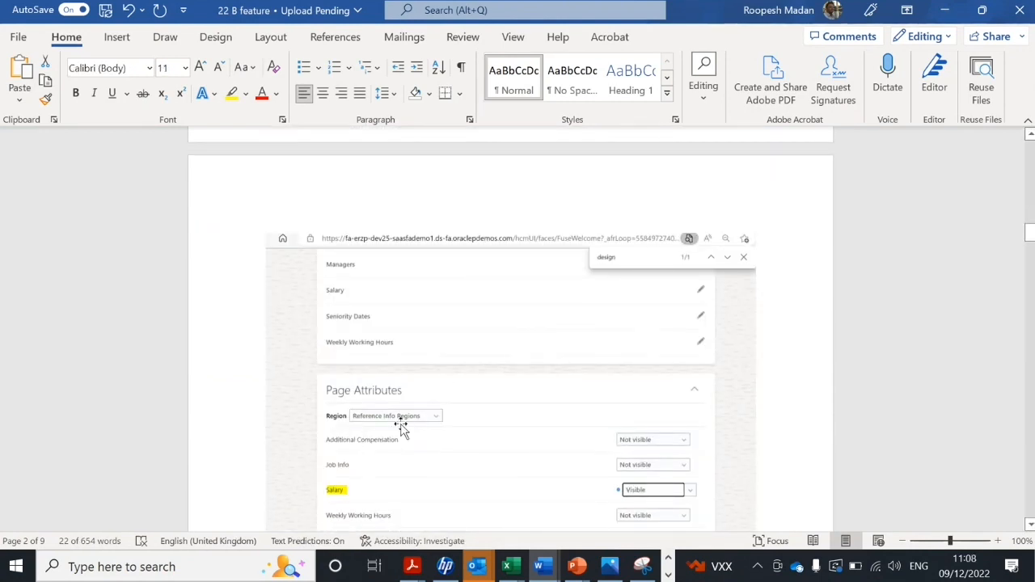
Back in the salary rule in the browser, set the Page Attributes region to Reference Info Regions and view the Salary visibility.
{"action": "key", "text": "alt+Tab"}
{"action": "left_click", "coordinate": [333, 455]}
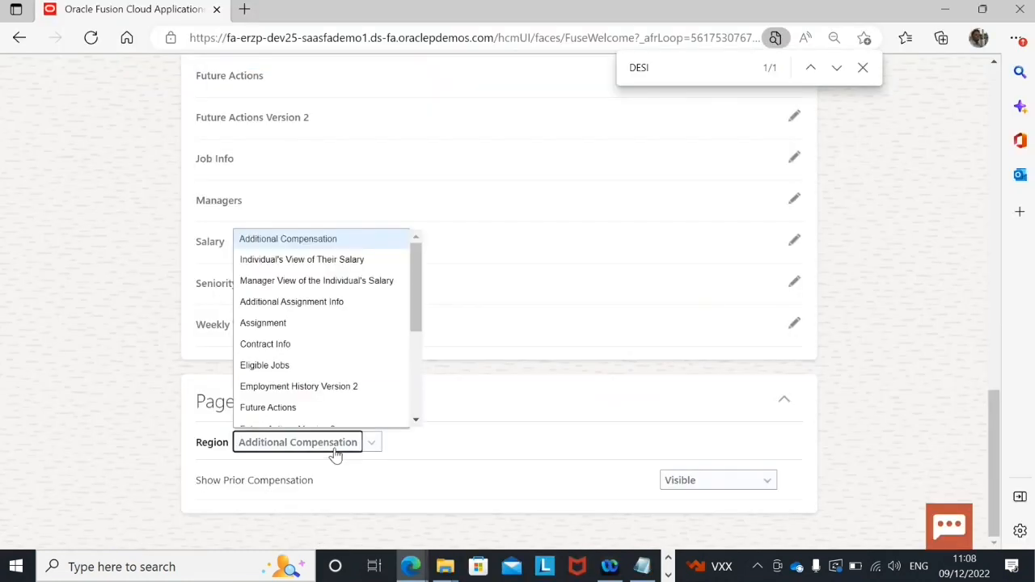
{"action": "scroll", "coordinate": [333, 344], "scroll_direction": "down", "scroll_amount": 5}
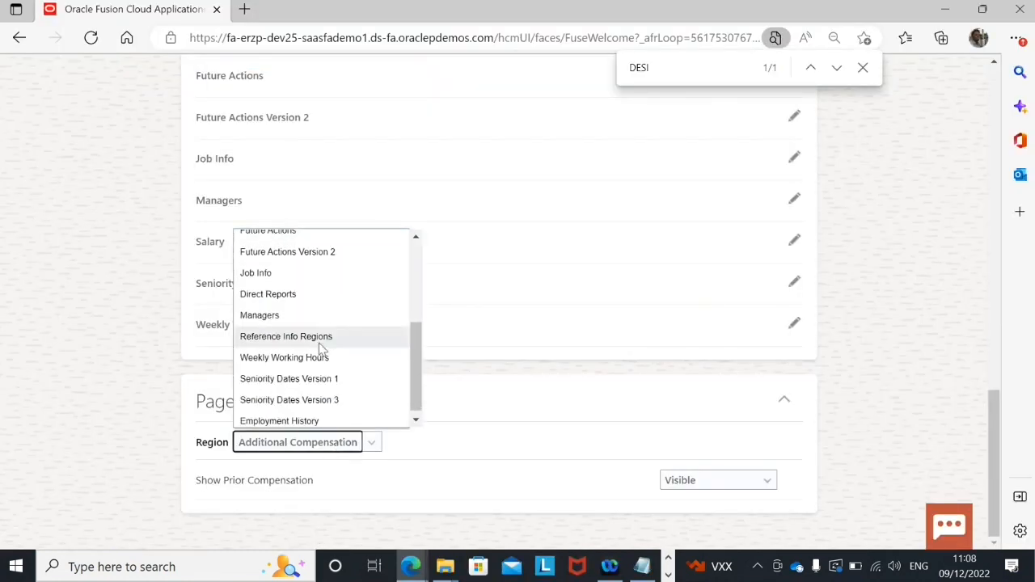
{"action": "left_click", "coordinate": [325, 338]}
{"action": "scroll", "coordinate": [507, 380], "scroll_direction": "down", "scroll_amount": 2}
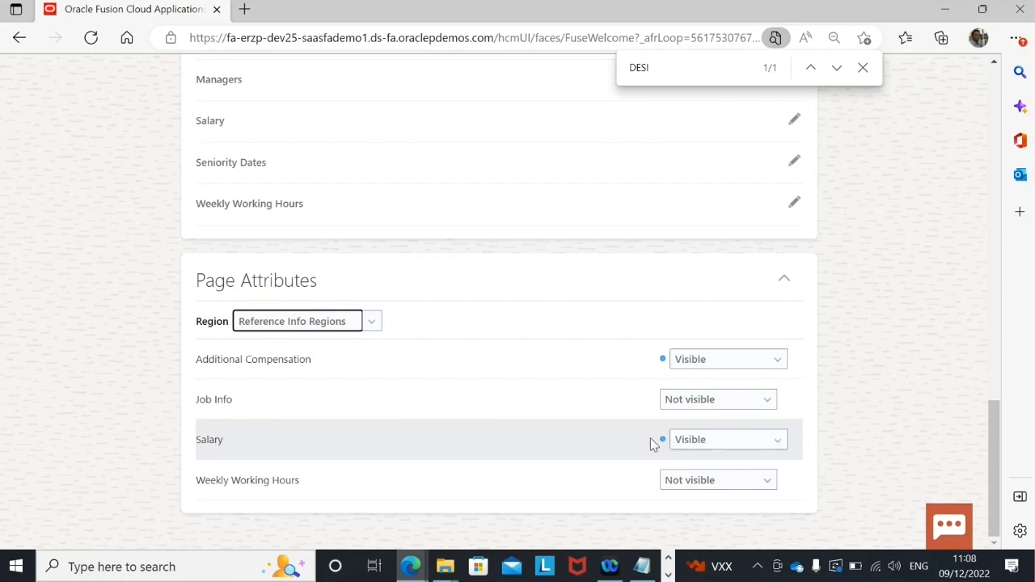
Return to the home page and open Employment Info from the My Team quick actions.
{"action": "left_click_drag", "start_coordinate": [994, 456], "coordinate": [1002, 9]}
{"action": "left_click", "coordinate": [772, 120]}
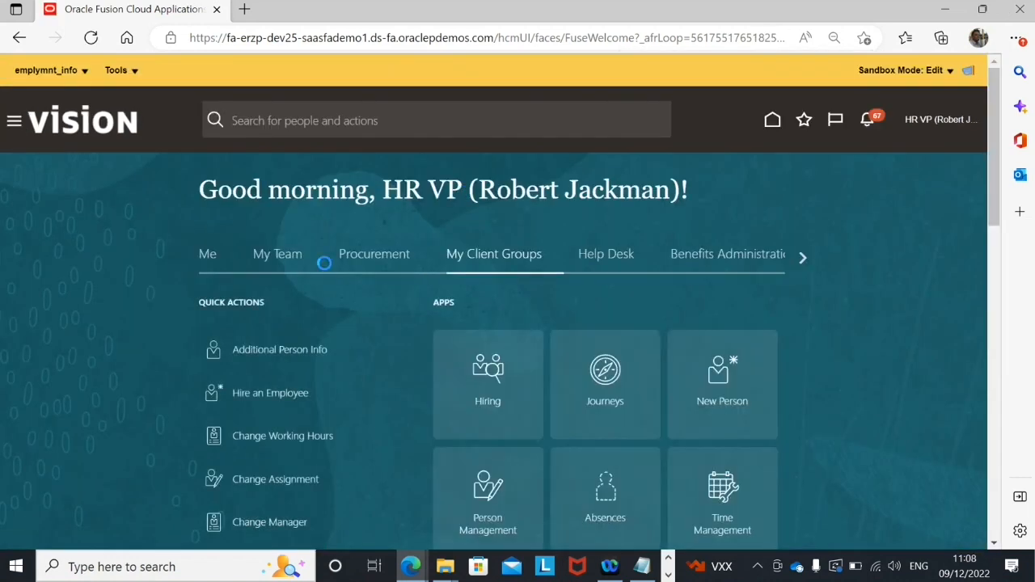
{"action": "left_click", "coordinate": [265, 260]}
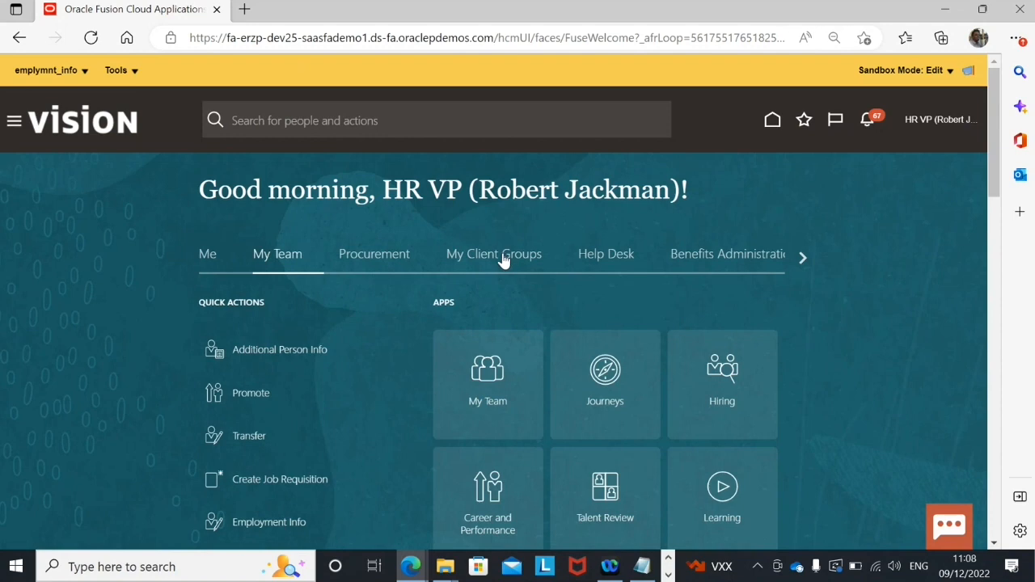
{"action": "scroll", "coordinate": [409, 286], "scroll_direction": "down", "scroll_amount": 2}
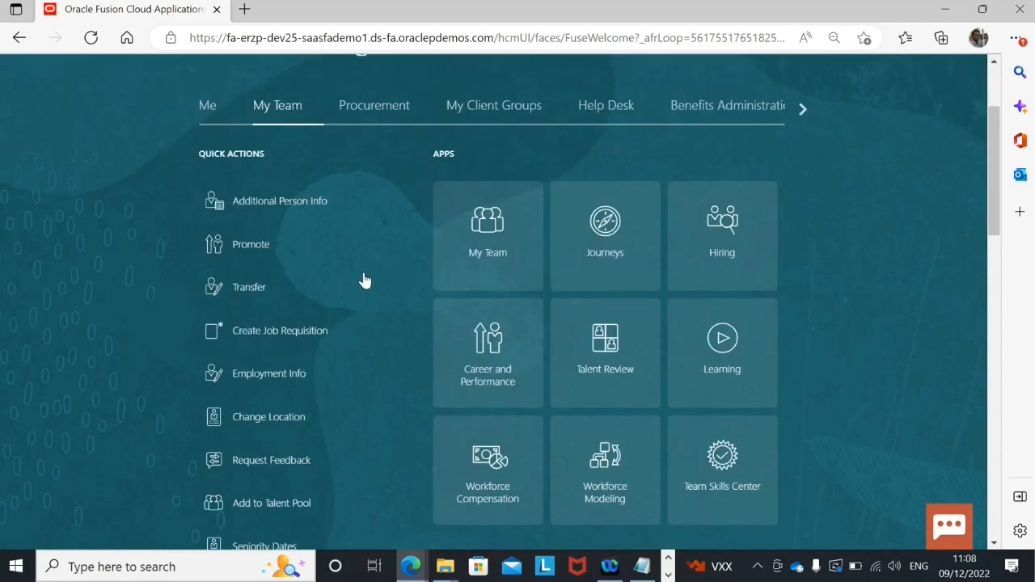
{"action": "scroll", "coordinate": [363, 280], "scroll_direction": "down", "scroll_amount": 2}
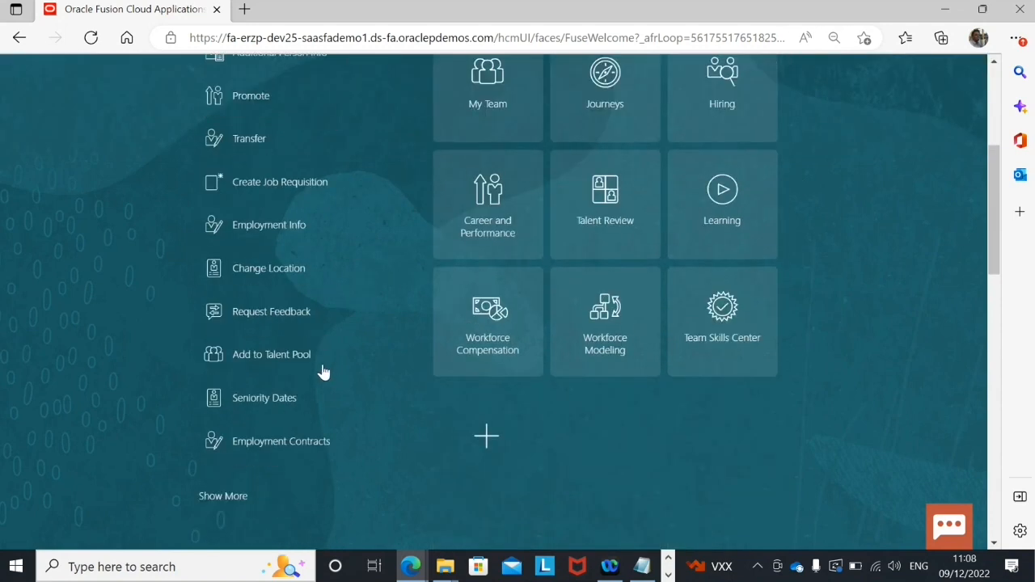
{"action": "left_click", "coordinate": [277, 232]}
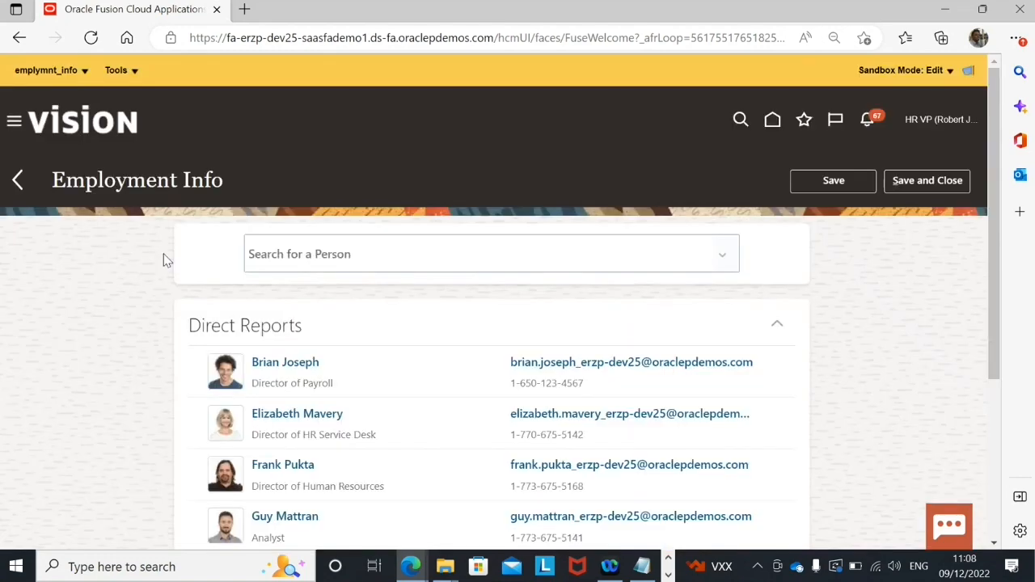
Open the employment info of the direct report who is Director of HR Service Desk and examine the sections below Managers, including Salary.
{"action": "scroll", "coordinate": [162, 259], "scroll_direction": "down", "scroll_amount": 1}
{"action": "left_click", "coordinate": [298, 339]}
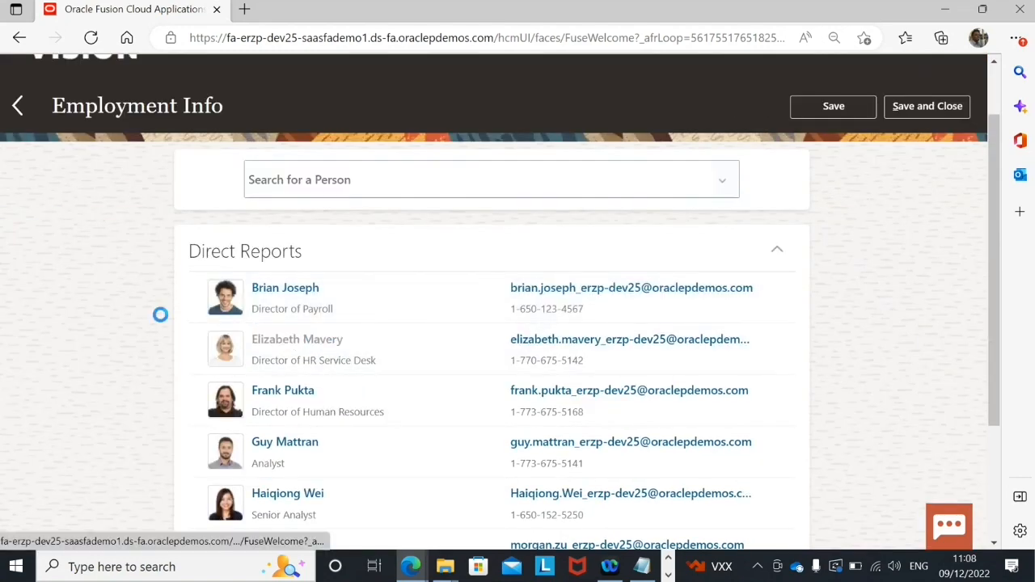
{"action": "scroll", "coordinate": [318, 342], "scroll_direction": "down", "scroll_amount": 6}
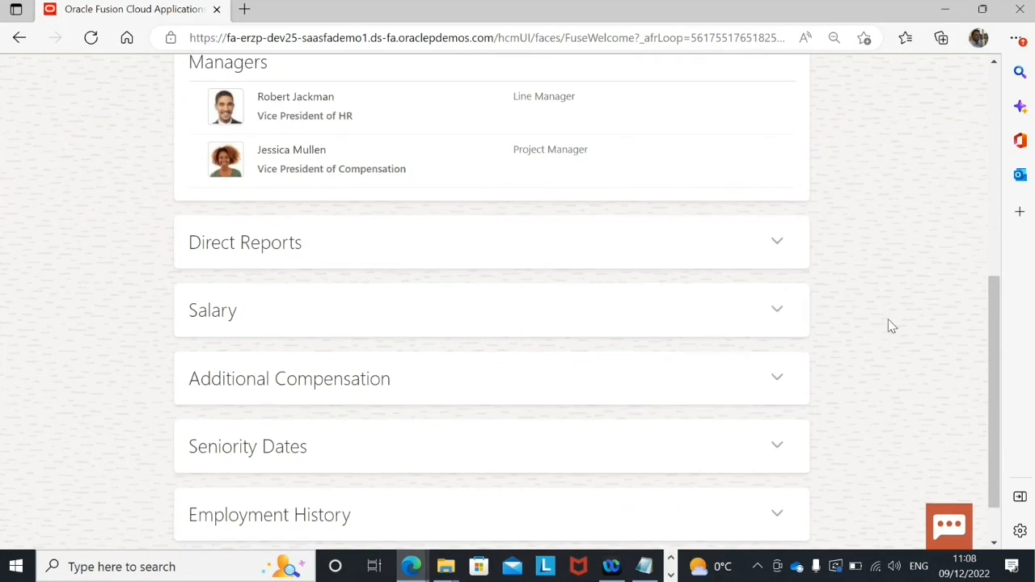
Leave the emplymnt_info sandbox and accept the page refresh.
{"action": "left_click_drag", "start_coordinate": [1005, 329], "coordinate": [963, 106]}
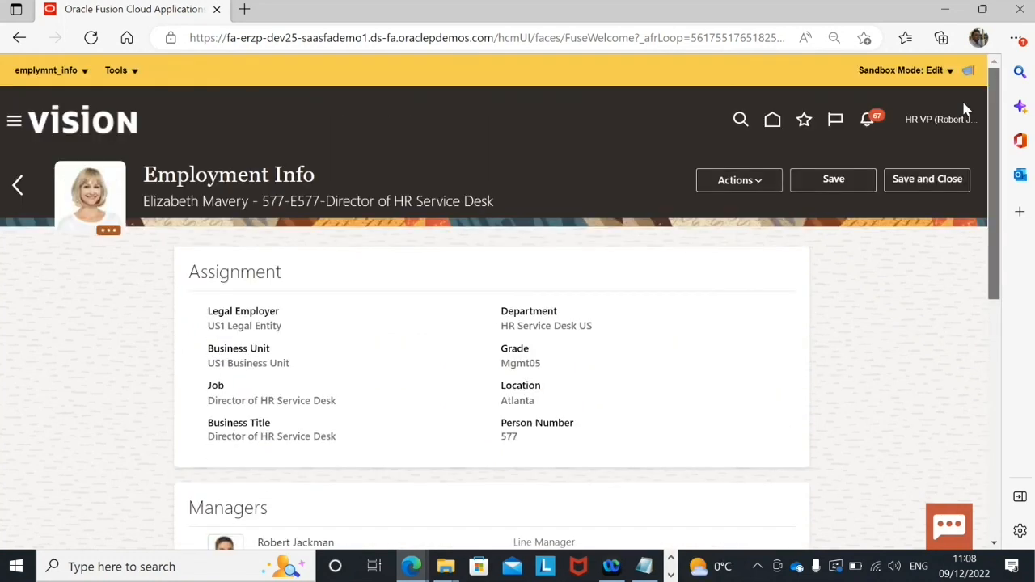
{"action": "left_click", "coordinate": [86, 71]}
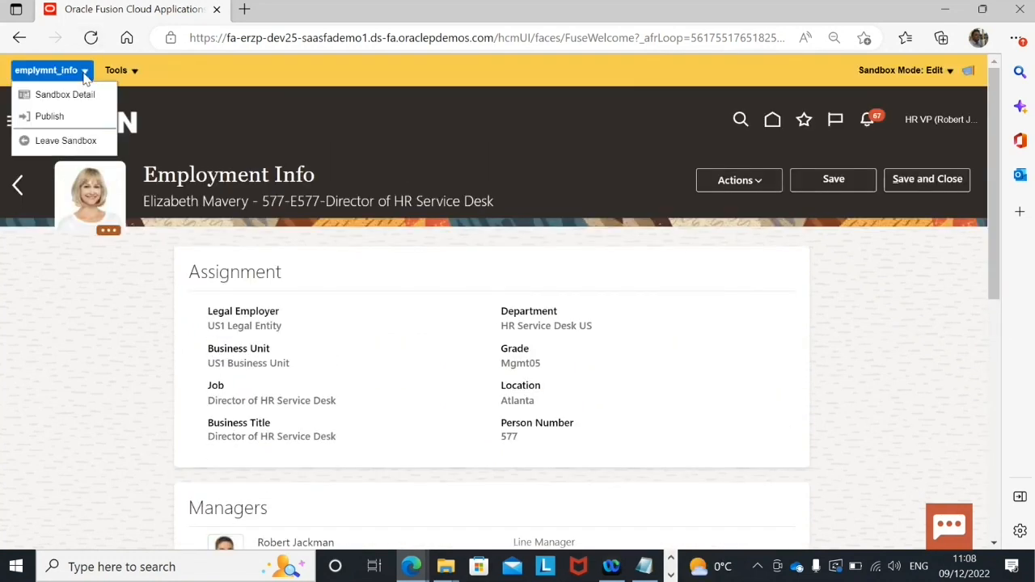
{"action": "left_click", "coordinate": [65, 142]}
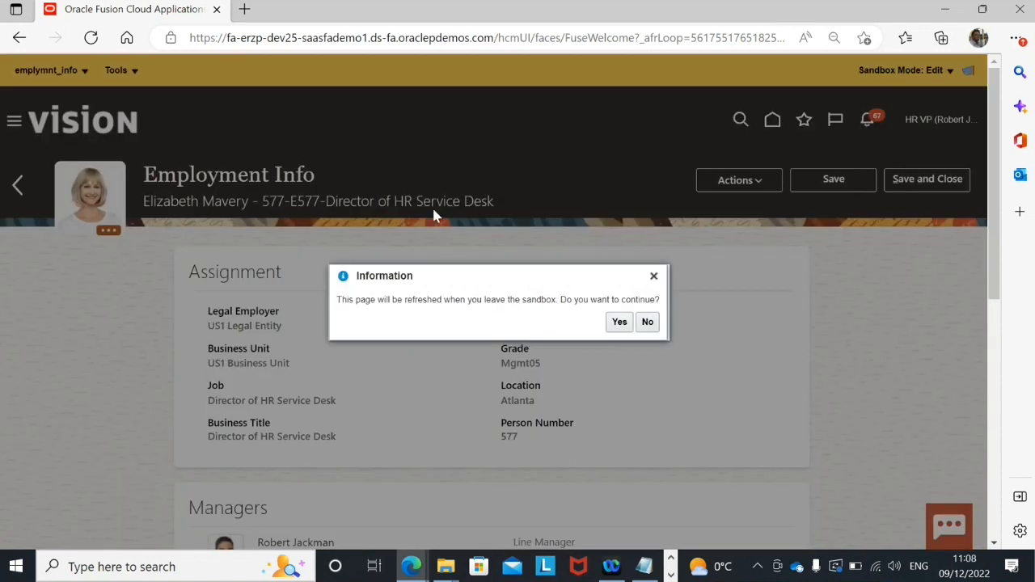
{"action": "left_click", "coordinate": [619, 321]}
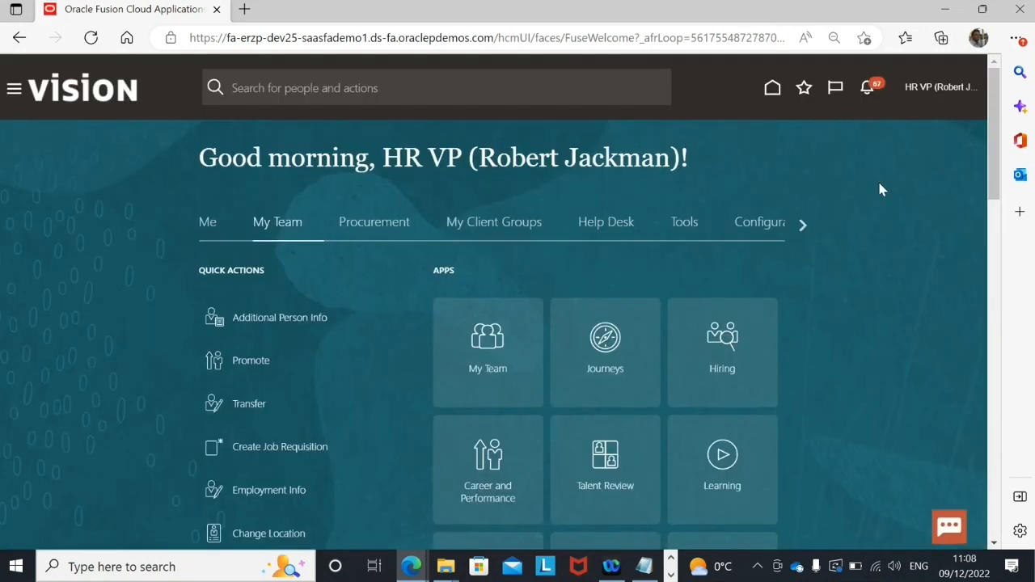
Outside the sandbox, open the employment info of the Director of HR Service Desk and examine which sections follow Managers.
{"action": "left_click", "coordinate": [938, 87]}
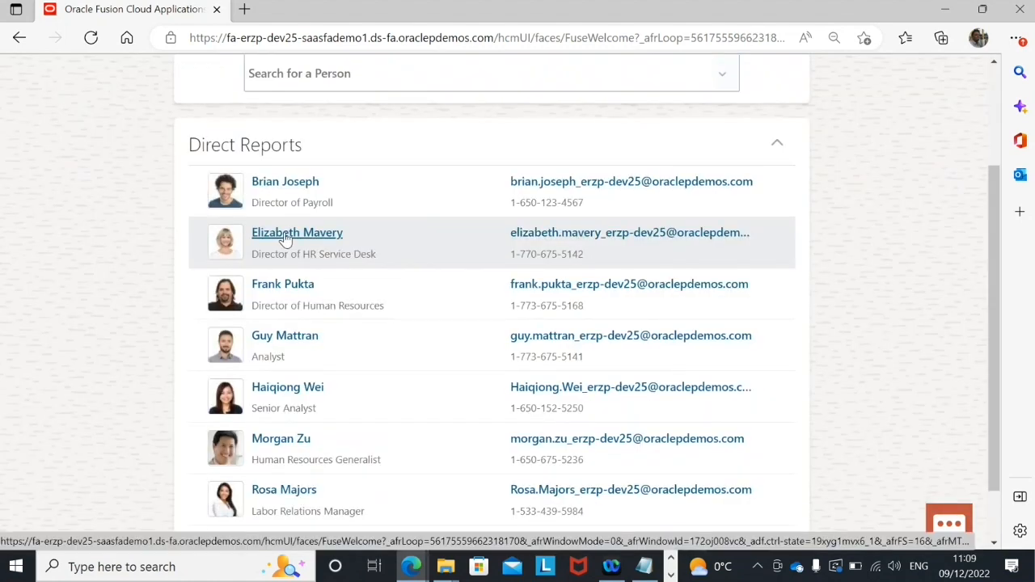
{"action": "left_click", "coordinate": [285, 235]}
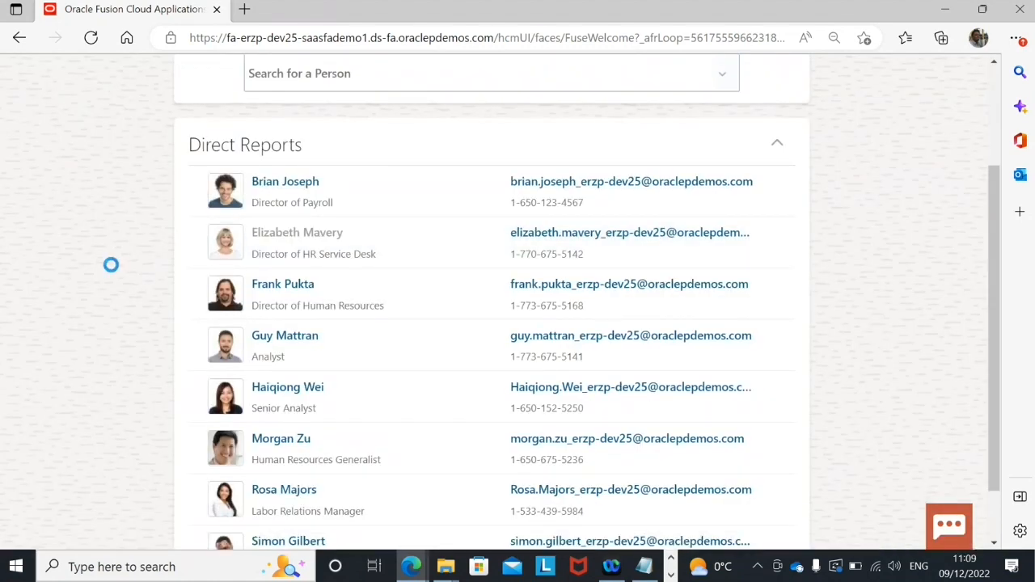
{"action": "scroll", "coordinate": [328, 339], "scroll_direction": "down", "scroll_amount": 4}
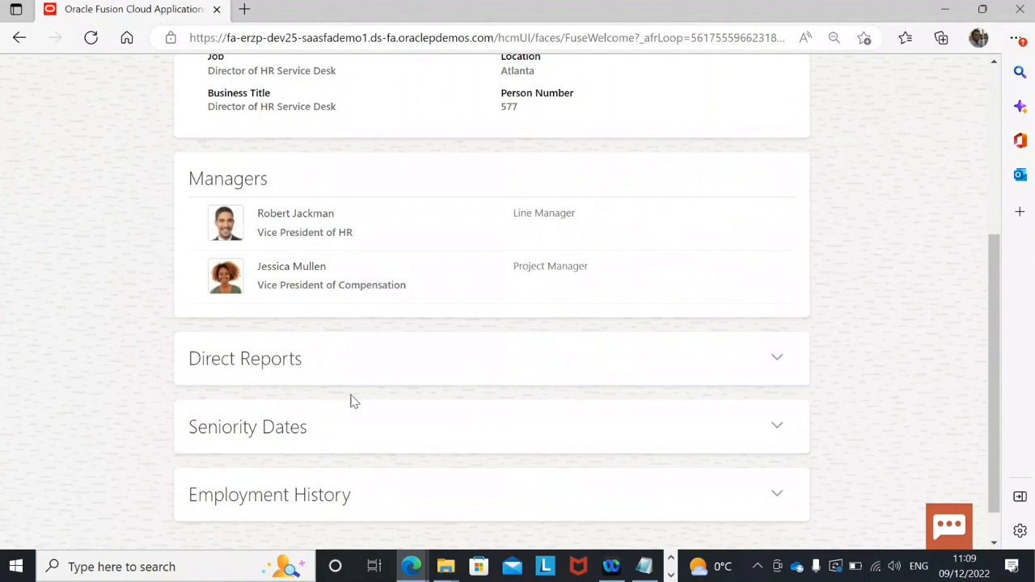
{"action": "scroll", "coordinate": [343, 387], "scroll_direction": "down", "scroll_amount": 1}
{"action": "scroll", "coordinate": [321, 400], "scroll_direction": "up", "scroll_amount": 1}
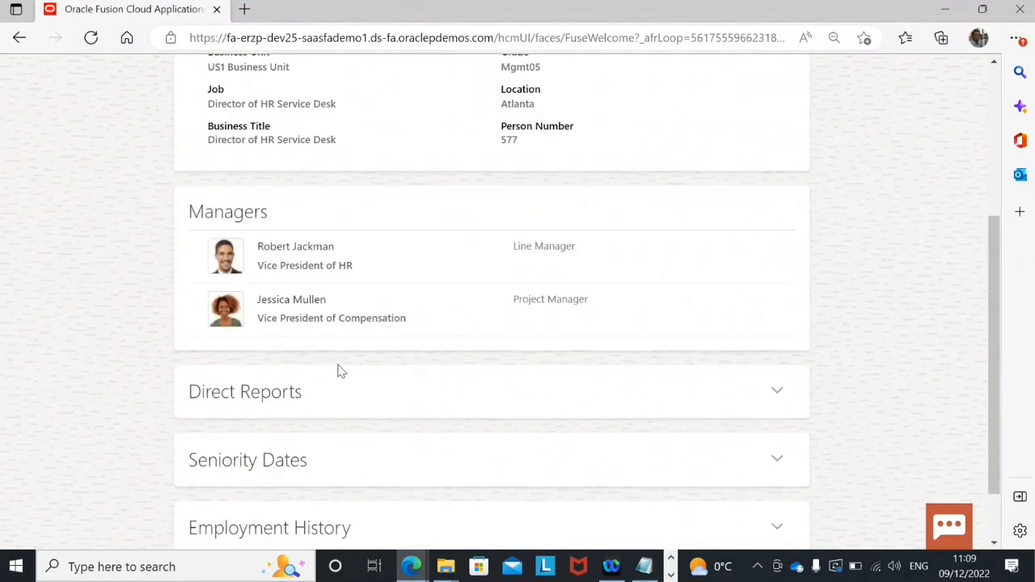
{"action": "scroll", "coordinate": [340, 370], "scroll_direction": "up", "scroll_amount": 4}
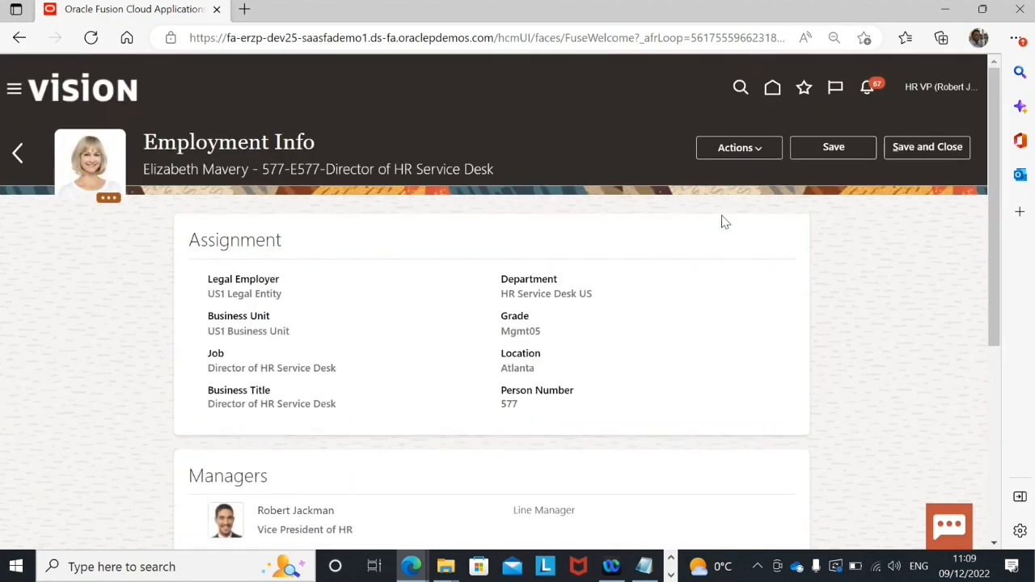
Return to the home page, open the details of the emplymnt_info sandbox and enter the sandbox.
{"action": "left_click", "coordinate": [772, 87]}
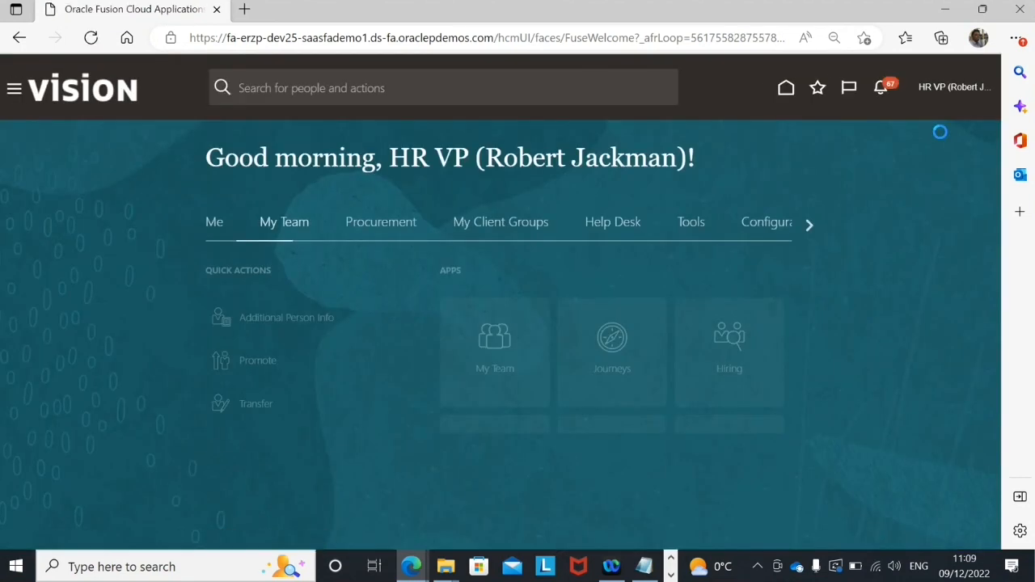
{"action": "left_click", "coordinate": [959, 94]}
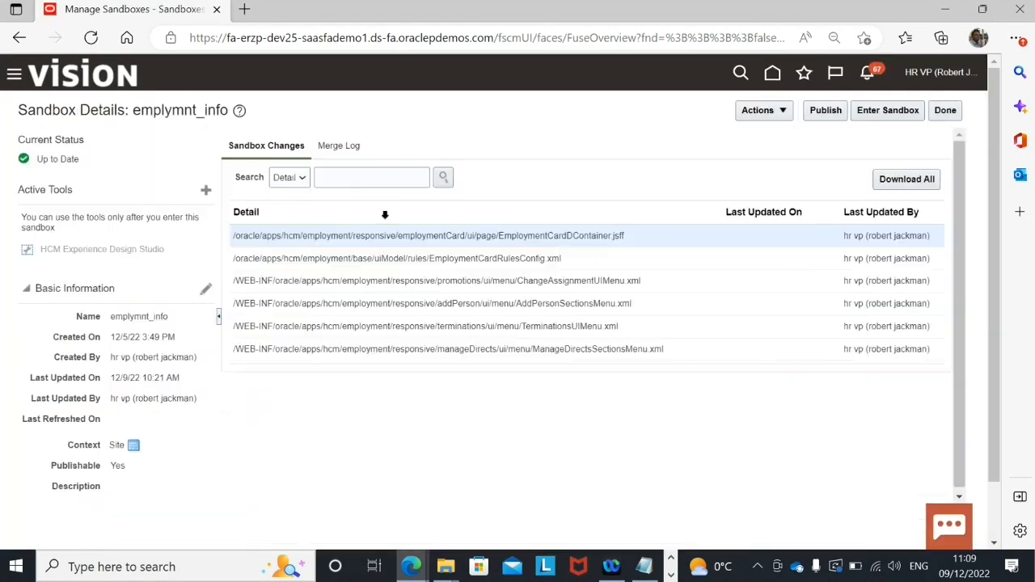
{"action": "left_click", "coordinate": [894, 110]}
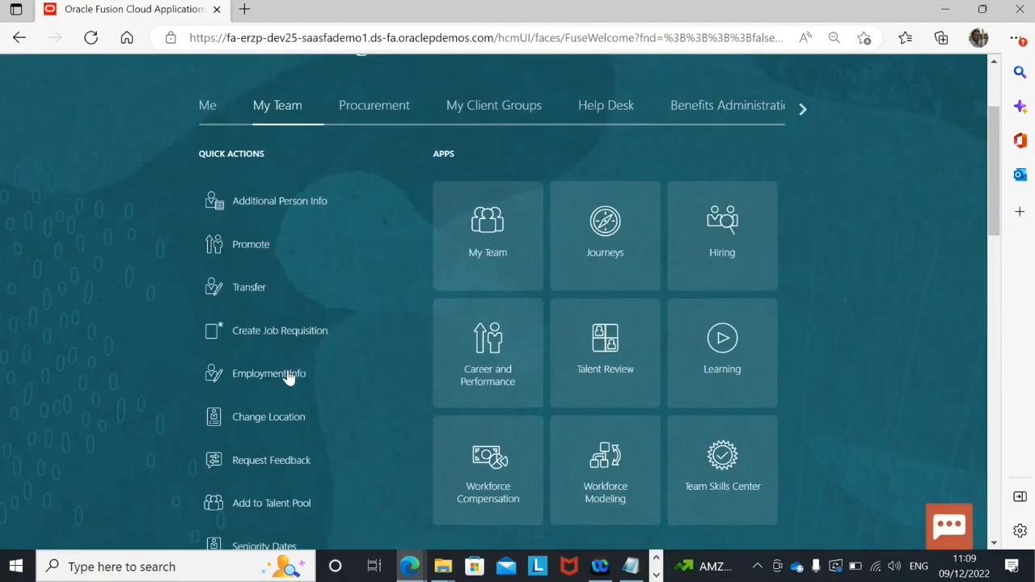
Open Employment Info for the direct report who is Director of Payroll and check the sections below Managers.
{"action": "left_click", "coordinate": [289, 378]}
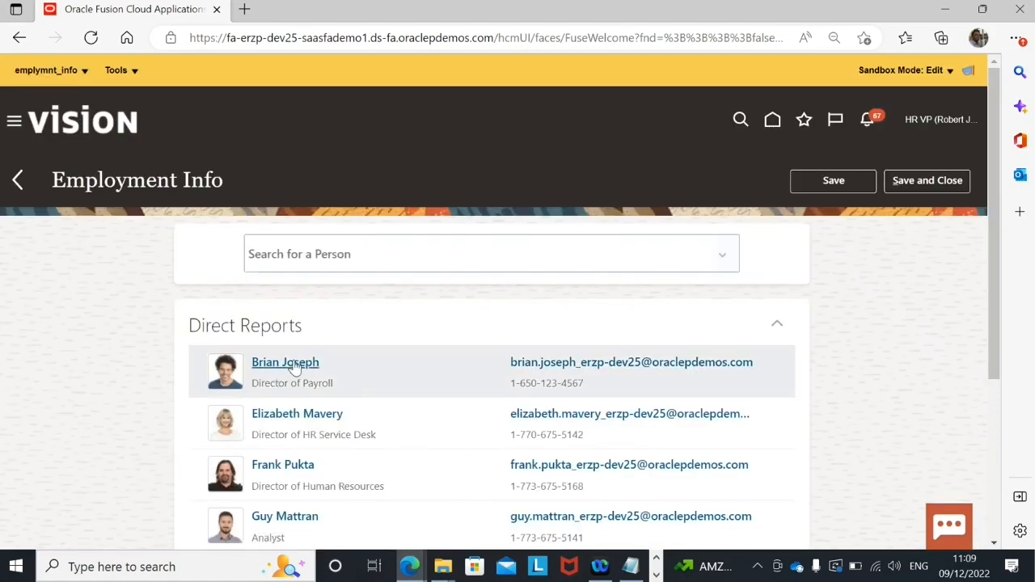
{"action": "left_click", "coordinate": [291, 364]}
{"action": "scroll", "coordinate": [828, 228], "scroll_direction": "down", "scroll_amount": 5}
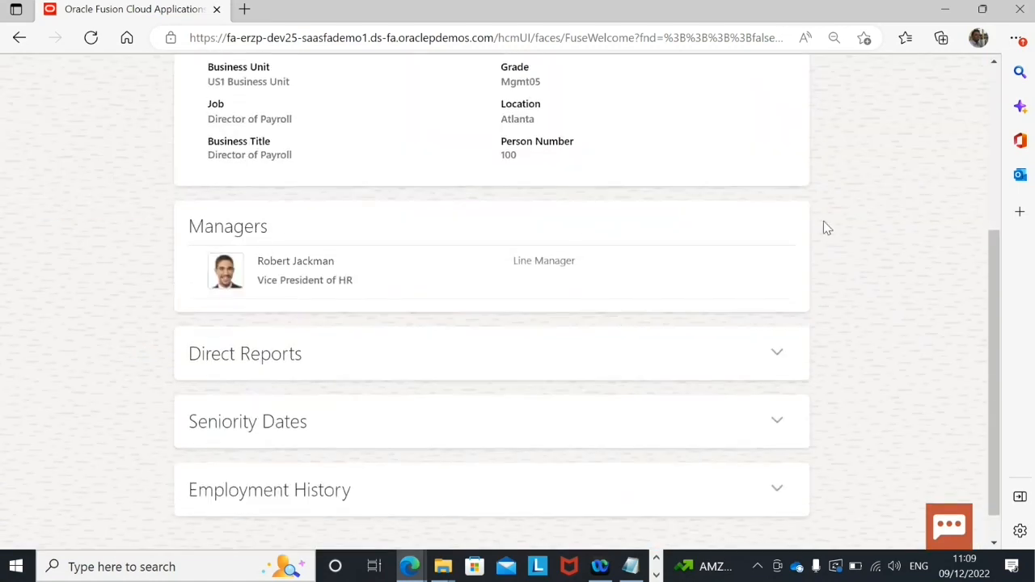
Sign out of Oracle Applications Cloud and confirm the single sign-off.
{"action": "scroll", "coordinate": [823, 228], "scroll_direction": "up", "scroll_amount": 5}
{"action": "left_click", "coordinate": [948, 120]}
{"action": "left_click", "coordinate": [951, 151]}
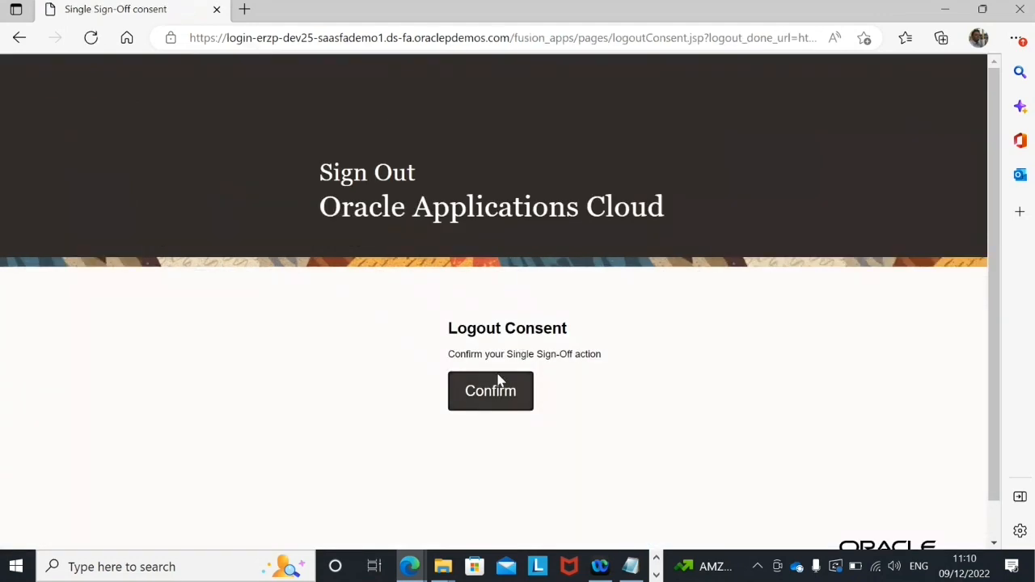
{"action": "left_click", "coordinate": [467, 382]}
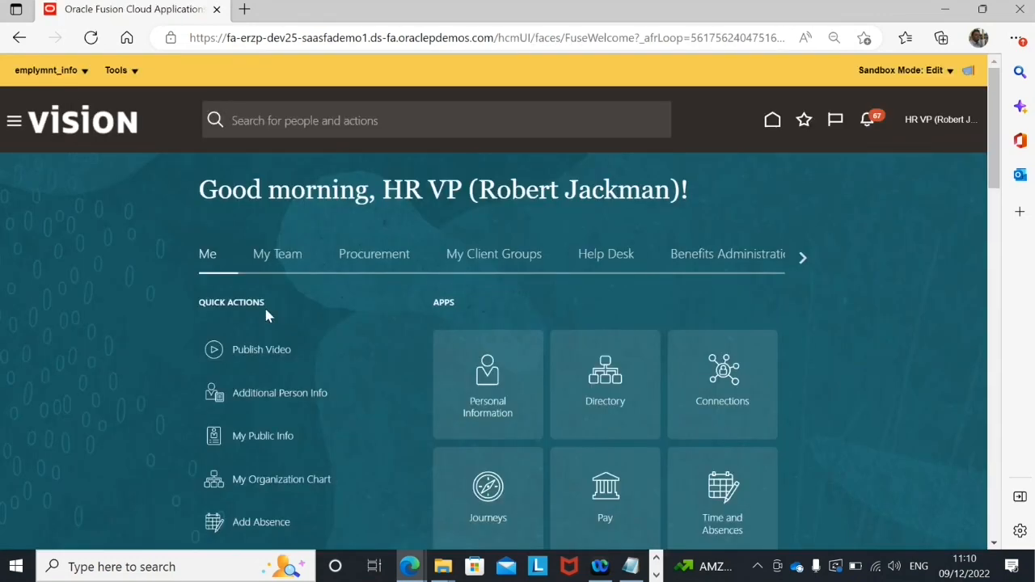
From My Team, open the Director of Payroll's employment info in the sandbox and expand the Salary section.
{"action": "left_click", "coordinate": [283, 257]}
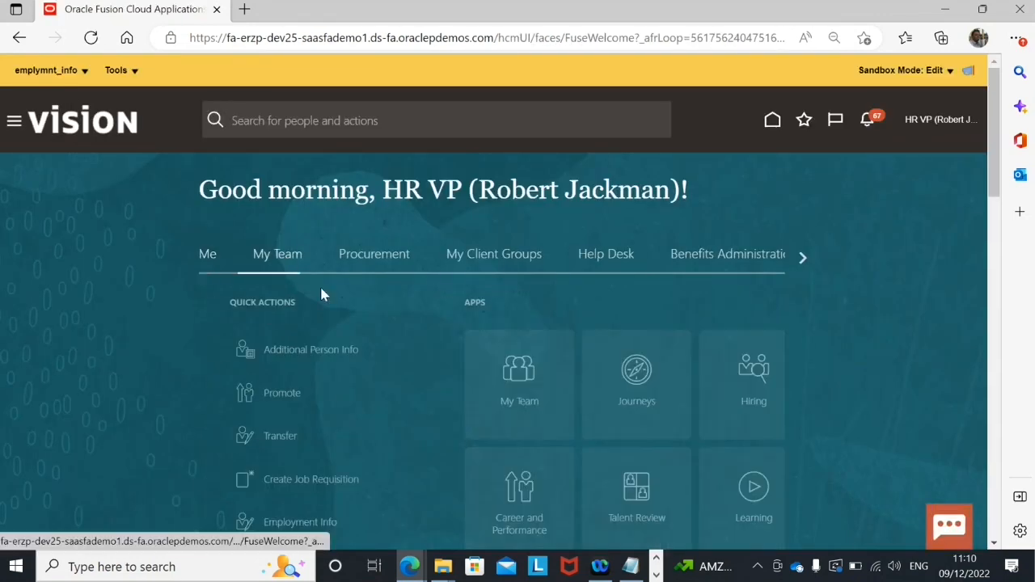
{"action": "scroll", "coordinate": [319, 287], "scroll_direction": "down", "scroll_amount": 2}
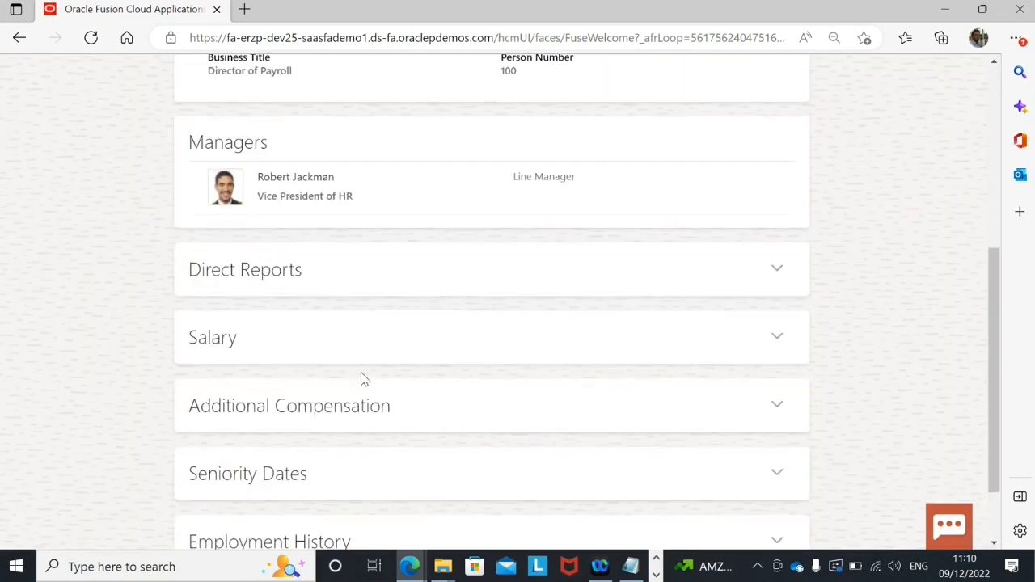
{"action": "left_click", "coordinate": [778, 332]}
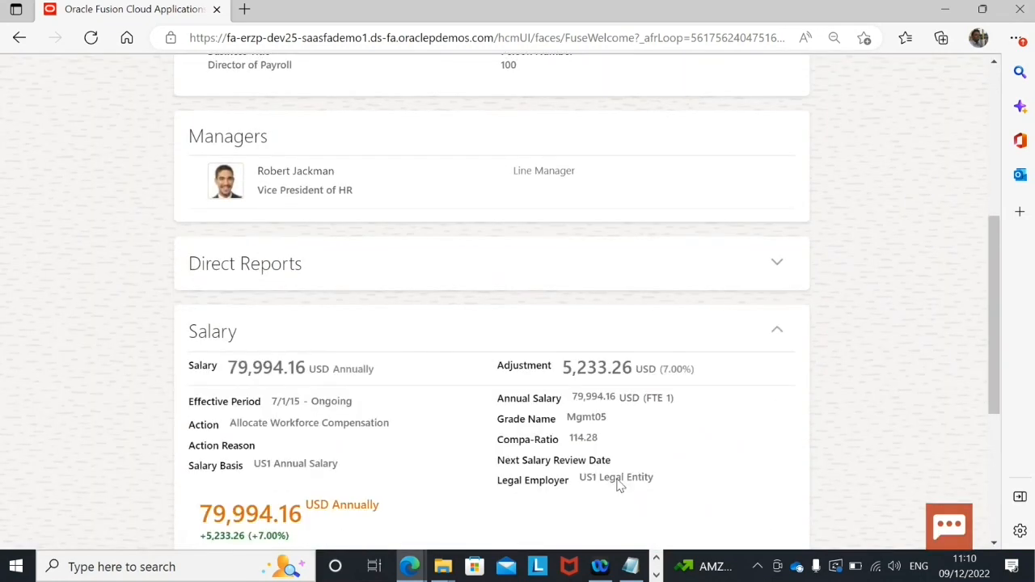
Switch to the 22 B feature Word document and review its enable steps, selecting "employment info" and "Reference info regions" in turn.
{"action": "left_click", "coordinate": [657, 574]}
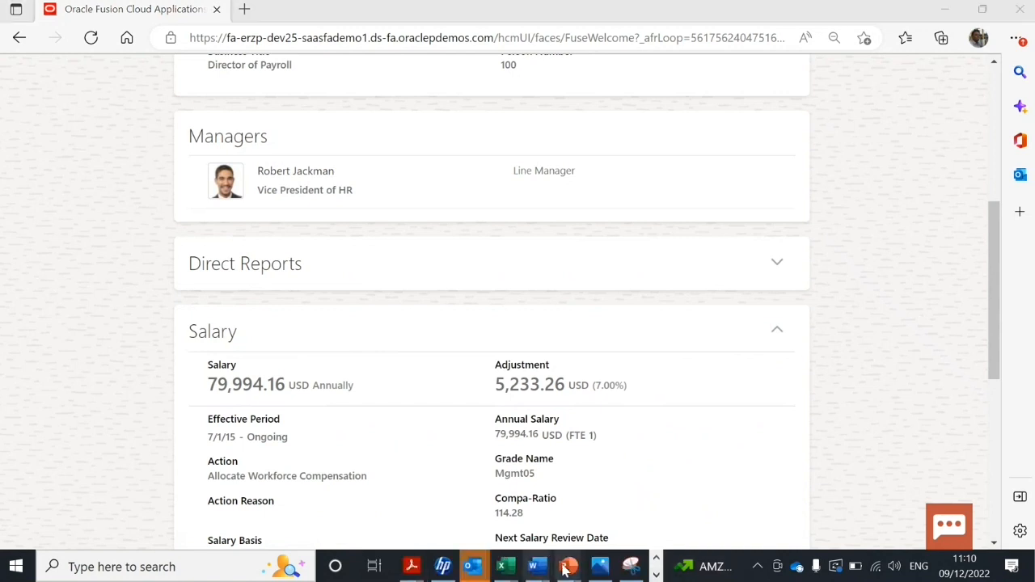
{"action": "mouse_move", "coordinate": [535, 566]}
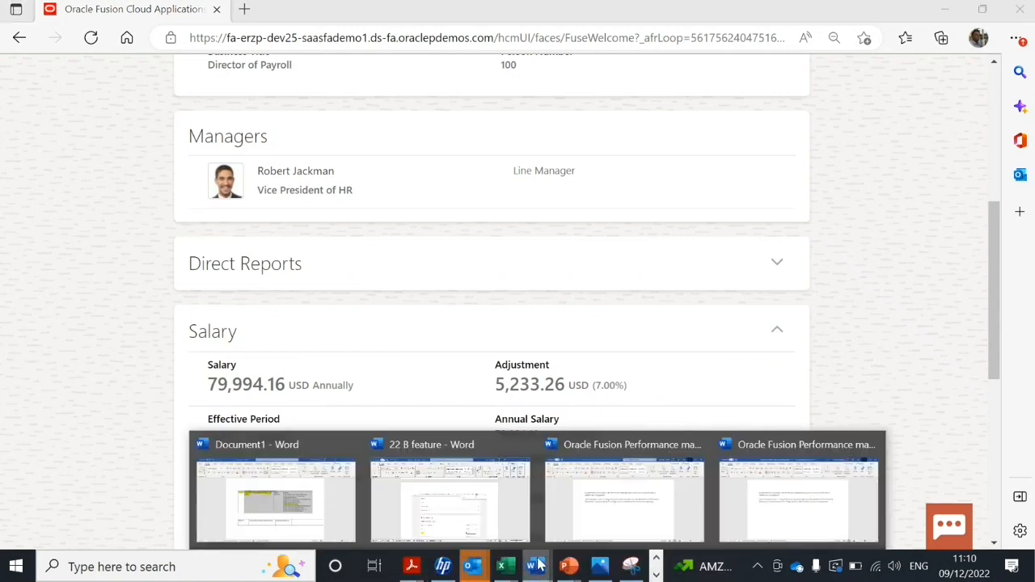
{"action": "left_click", "coordinate": [504, 522]}
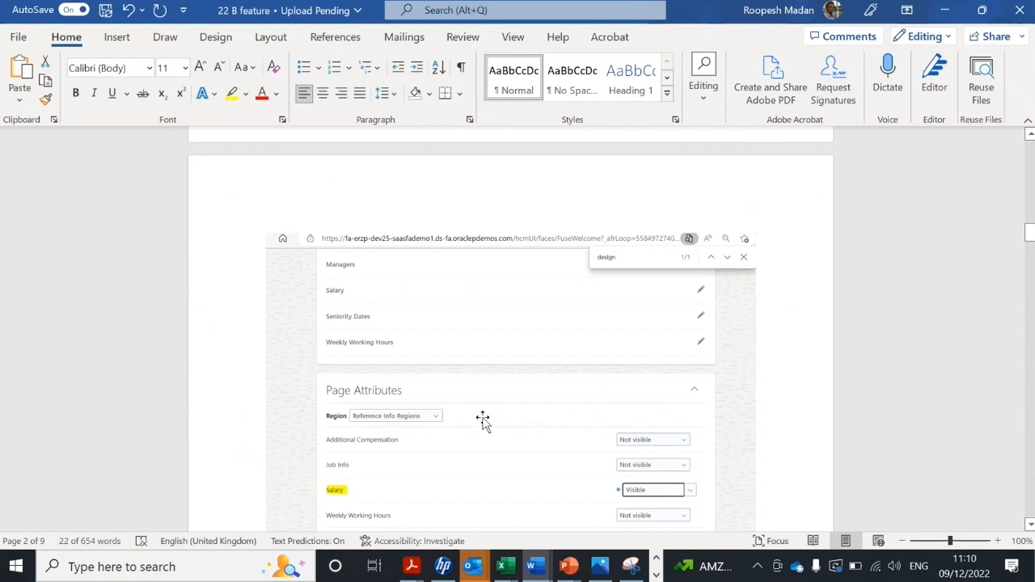
{"action": "scroll", "coordinate": [483, 414], "scroll_direction": "up", "scroll_amount": 3}
{"action": "scroll", "coordinate": [484, 415], "scroll_direction": "up", "scroll_amount": 8}
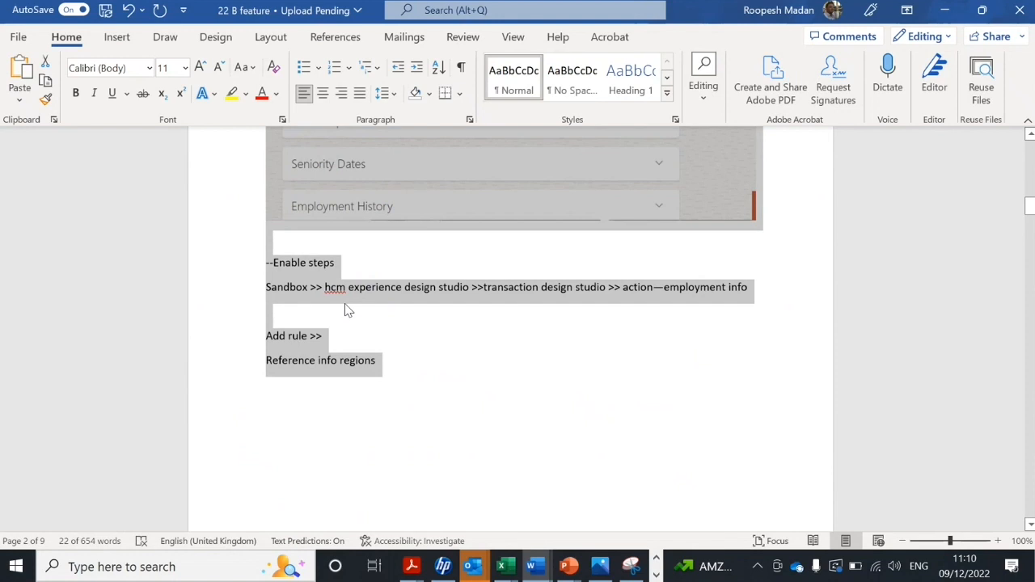
{"action": "left_click", "coordinate": [385, 302]}
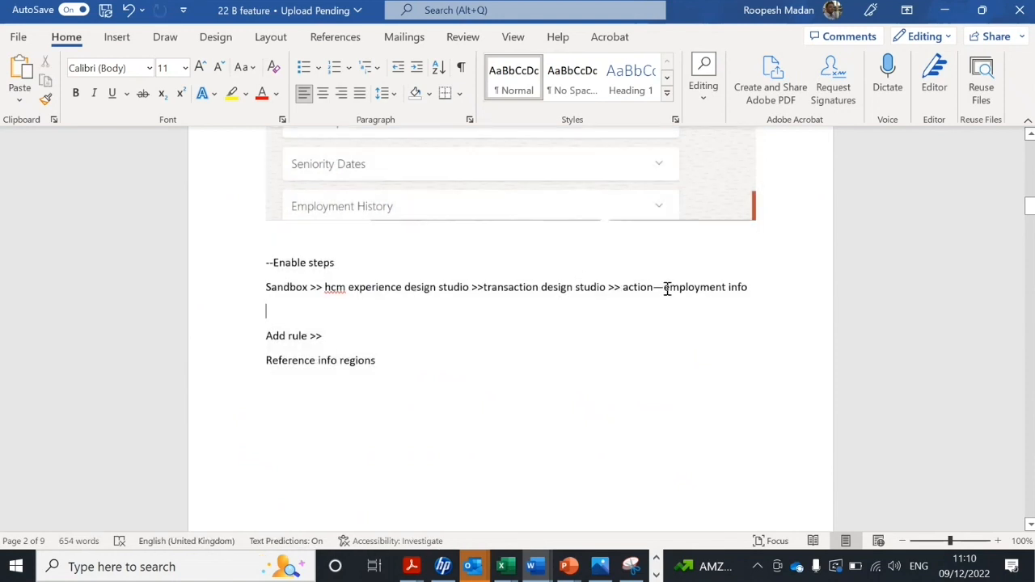
{"action": "left_click_drag", "start_coordinate": [666, 289], "coordinate": [755, 289]}
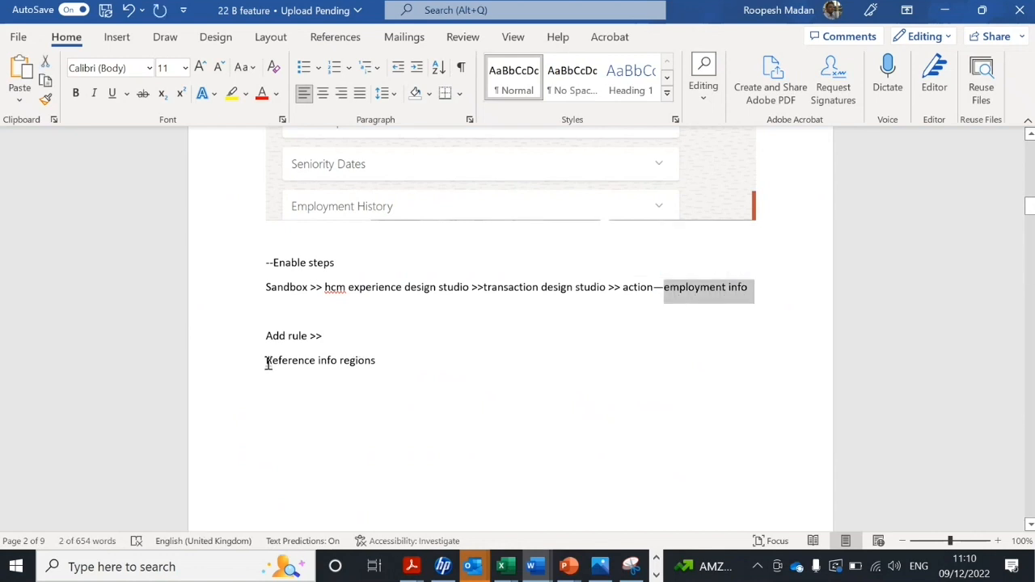
{"action": "left_click_drag", "start_coordinate": [268, 363], "coordinate": [409, 365]}
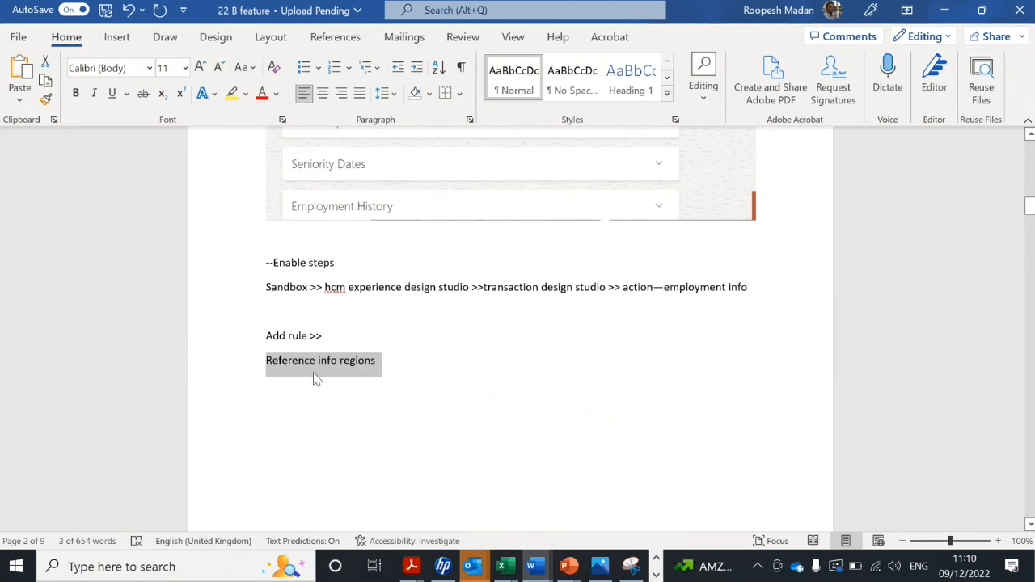
Review the document's Page Attributes screenshot with the Salary setting and the "After enabling" screenshot.
{"action": "scroll", "coordinate": [423, 370], "scroll_direction": "down", "scroll_amount": 5}
{"action": "scroll", "coordinate": [436, 348], "scroll_direction": "down", "scroll_amount": 5}
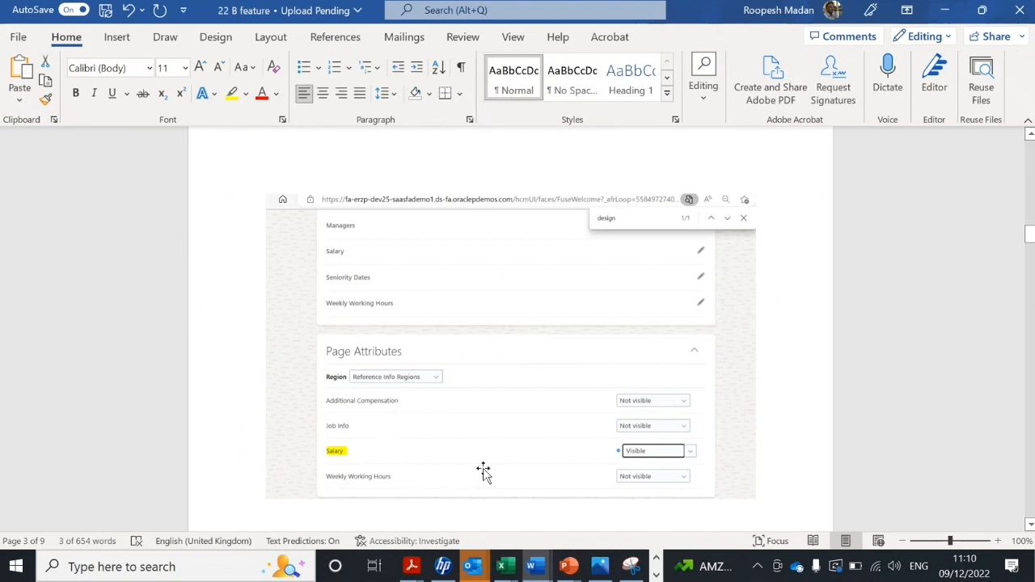
{"action": "scroll", "coordinate": [558, 394], "scroll_direction": "down", "scroll_amount": 2}
{"action": "scroll", "coordinate": [558, 395], "scroll_direction": "down", "scroll_amount": 10}
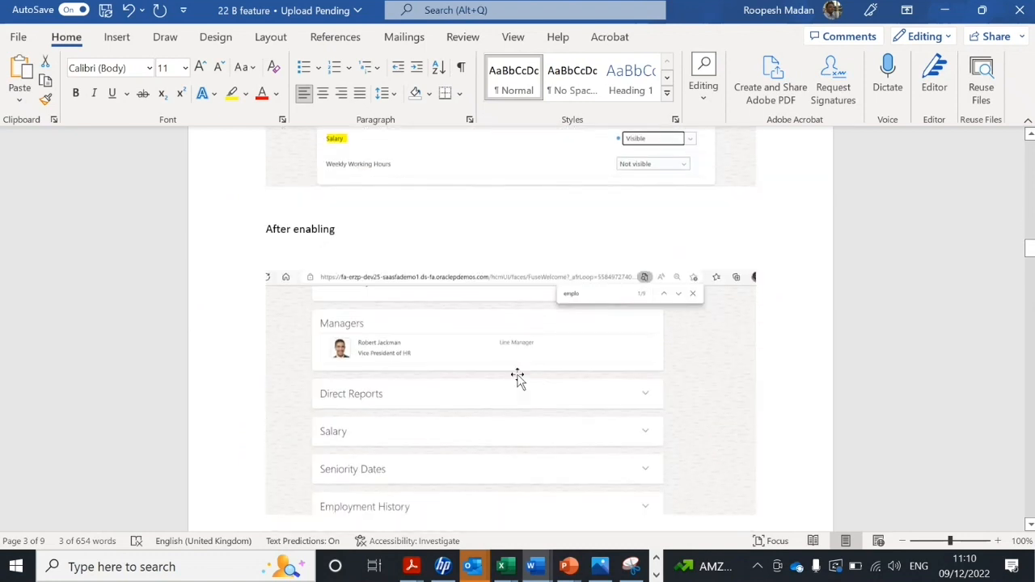
Move on to the additional compensation feature in the document and select "COMPENSATION SECTION" in its heading.
{"action": "scroll", "coordinate": [413, 326], "scroll_direction": "down", "scroll_amount": 3}
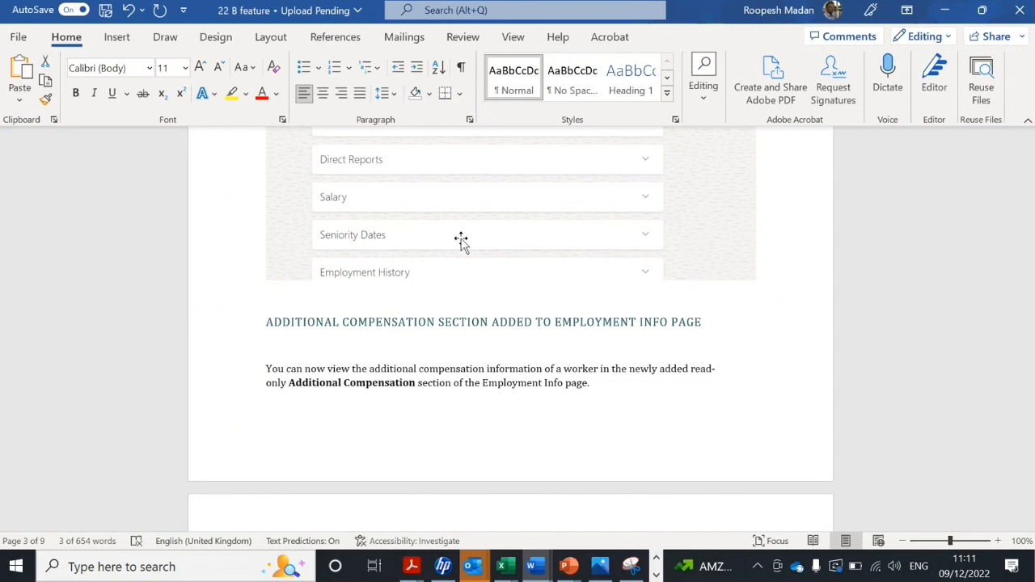
{"action": "scroll", "coordinate": [461, 240], "scroll_direction": "down", "scroll_amount": 2}
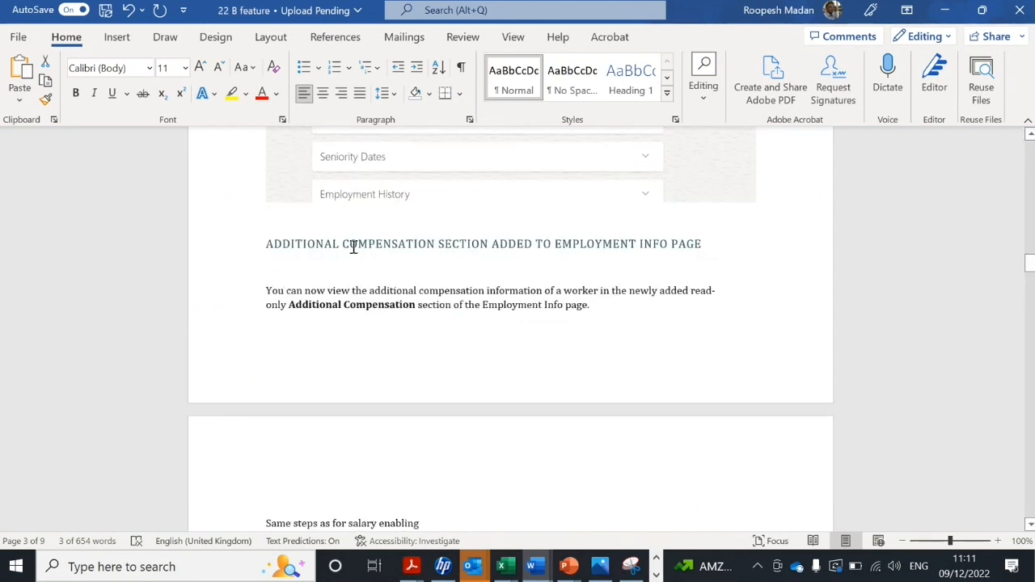
{"action": "left_click_drag", "start_coordinate": [342, 245], "coordinate": [489, 246]}
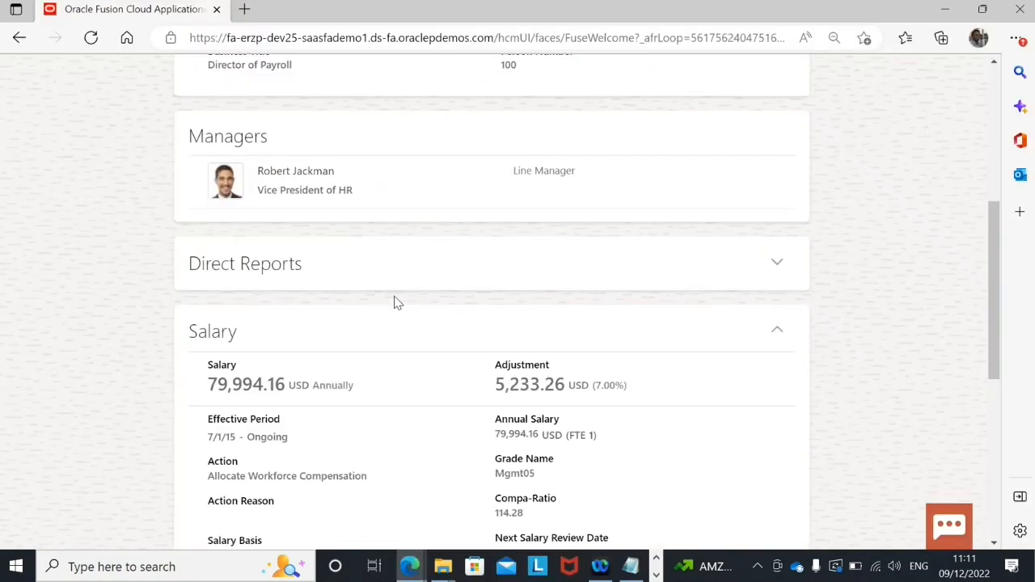
Switch to the browser to expand the Additional Compensation section, and return to Word to review that feature's enabling notes.
{"action": "scroll", "coordinate": [404, 312], "scroll_direction": "down", "scroll_amount": 5}
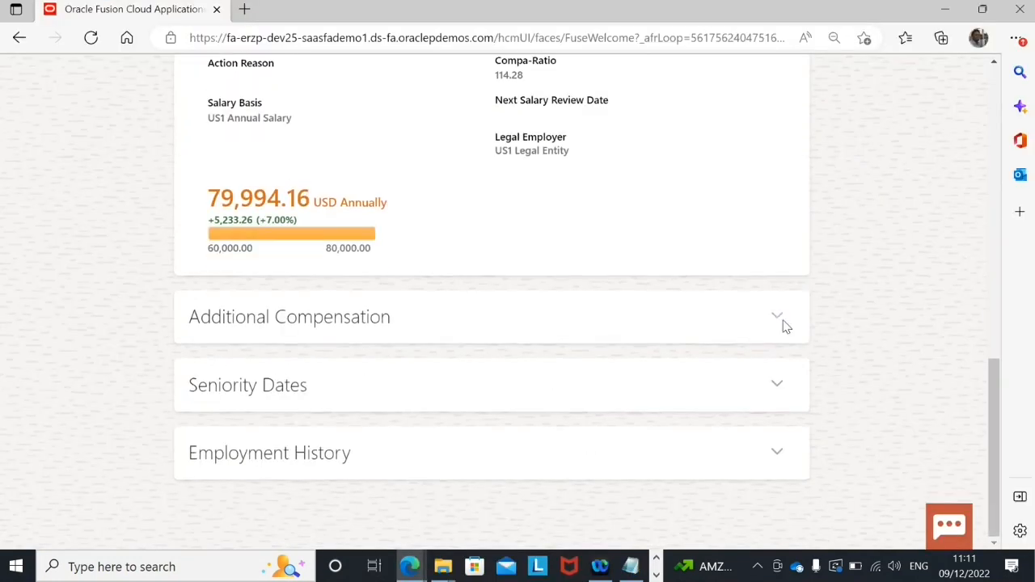
{"action": "left_click", "coordinate": [777, 319]}
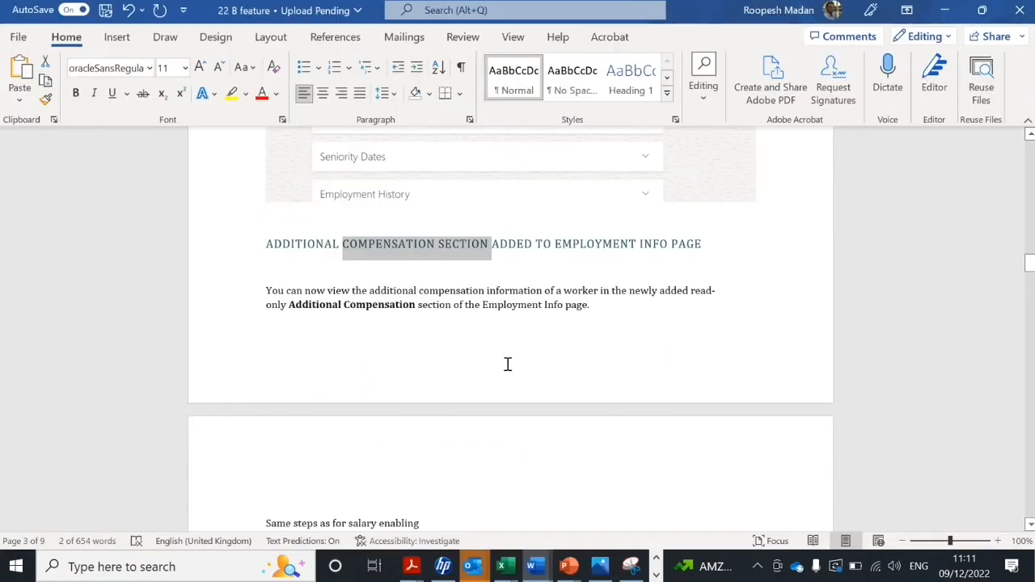
{"action": "scroll", "coordinate": [508, 364], "scroll_direction": "down", "scroll_amount": 5}
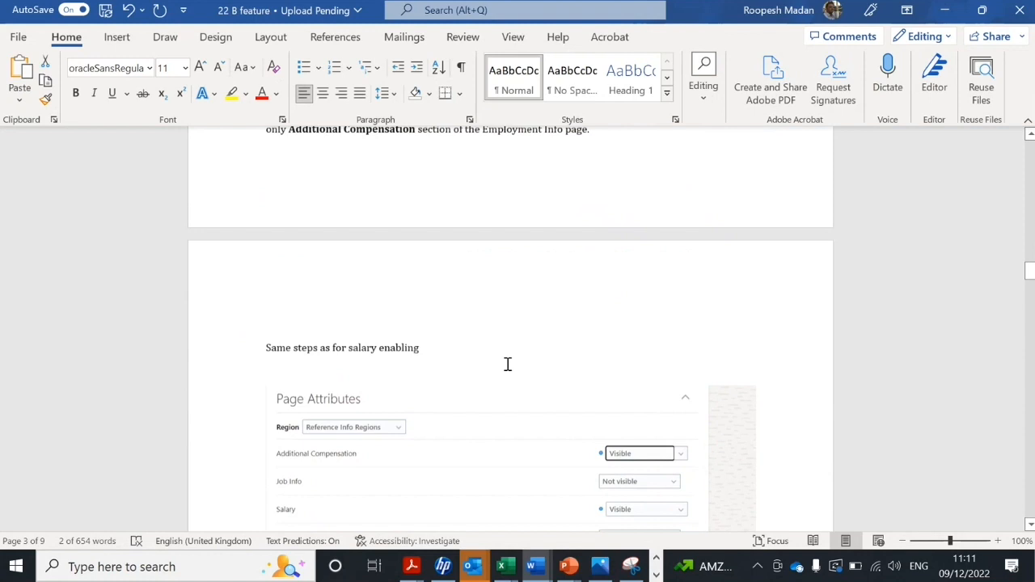
{"action": "scroll", "coordinate": [508, 364], "scroll_direction": "up", "scroll_amount": 2}
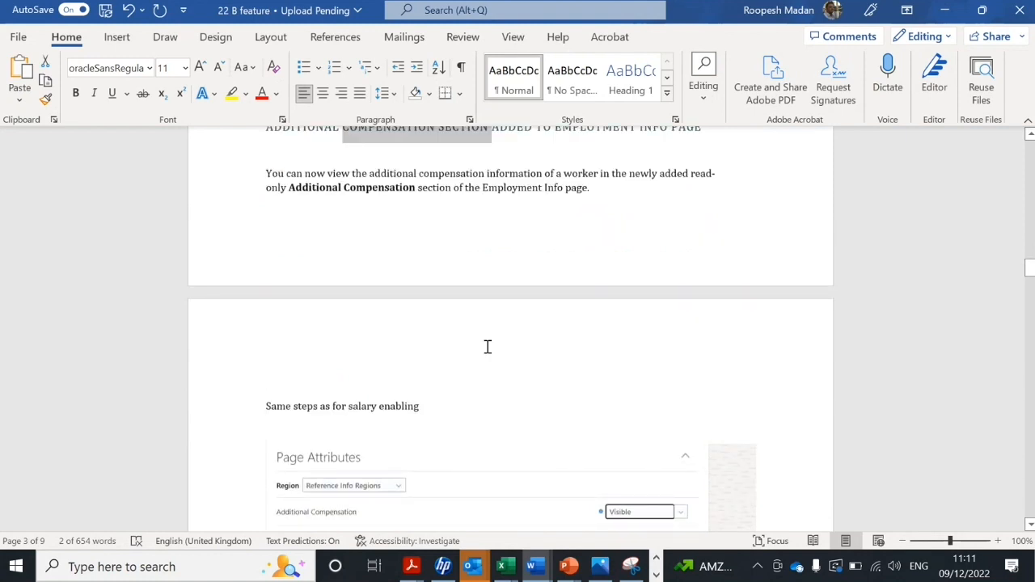
Review the additional compensation Page Attributes screenshot and move on to the heading of the payroll section feature in the document.
{"action": "scroll", "coordinate": [487, 347], "scroll_direction": "down", "scroll_amount": 3}
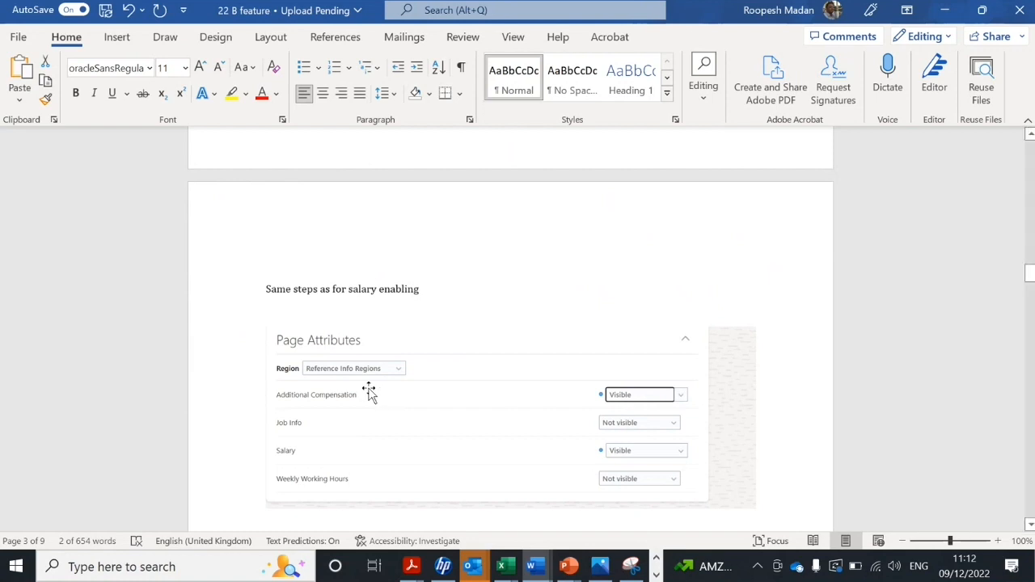
{"action": "scroll", "coordinate": [379, 396], "scroll_direction": "down", "scroll_amount": 10}
{"action": "scroll", "coordinate": [405, 352], "scroll_direction": "up", "scroll_amount": 1}
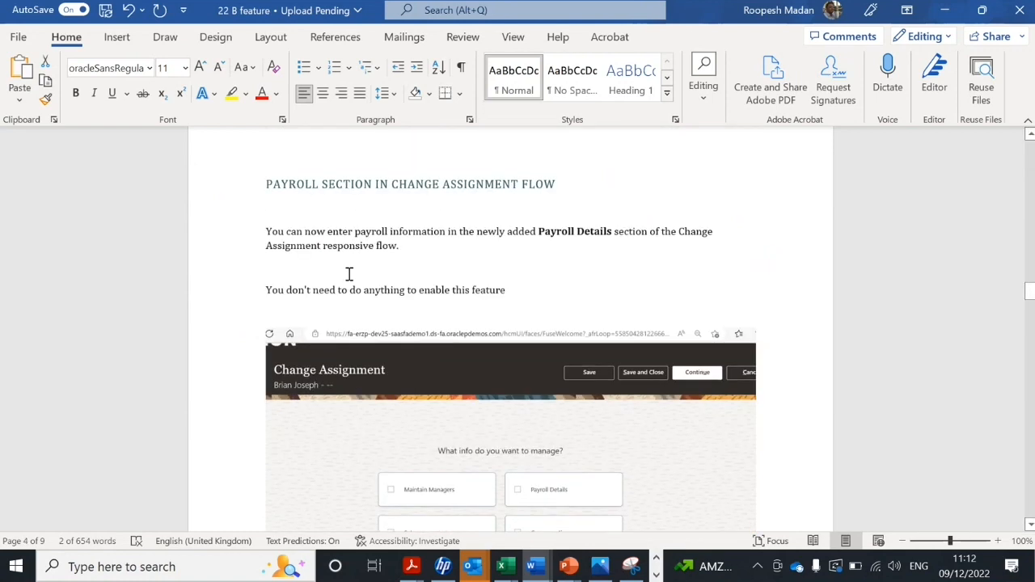
{"action": "left_click_drag", "start_coordinate": [274, 184], "coordinate": [289, 184]}
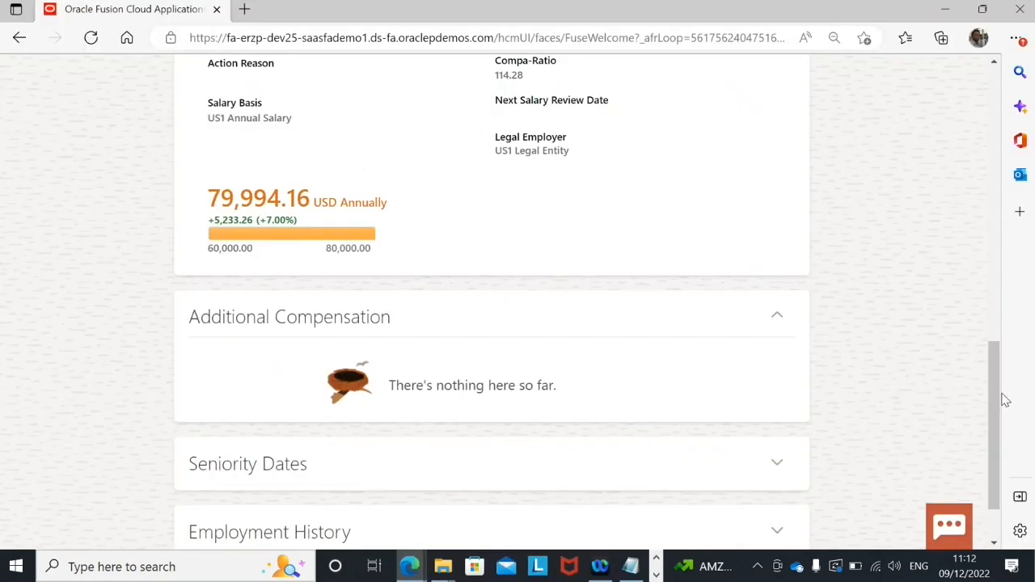
Switch to the browser, leave the Employment Info page for the home page, and open the Change Assignment action.
{"action": "left_click_drag", "start_coordinate": [996, 390], "coordinate": [950, 110]}
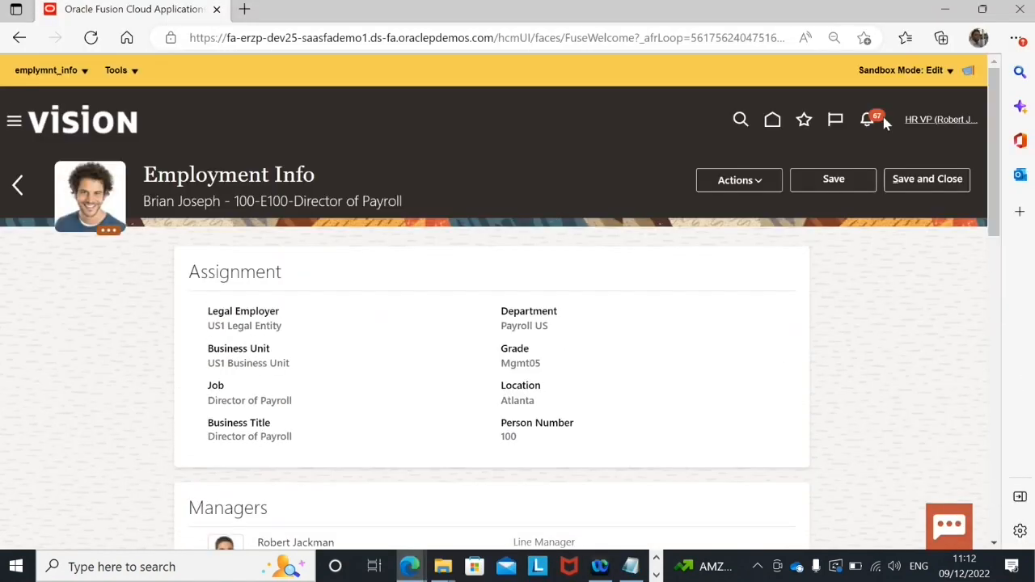
{"action": "left_click", "coordinate": [772, 121]}
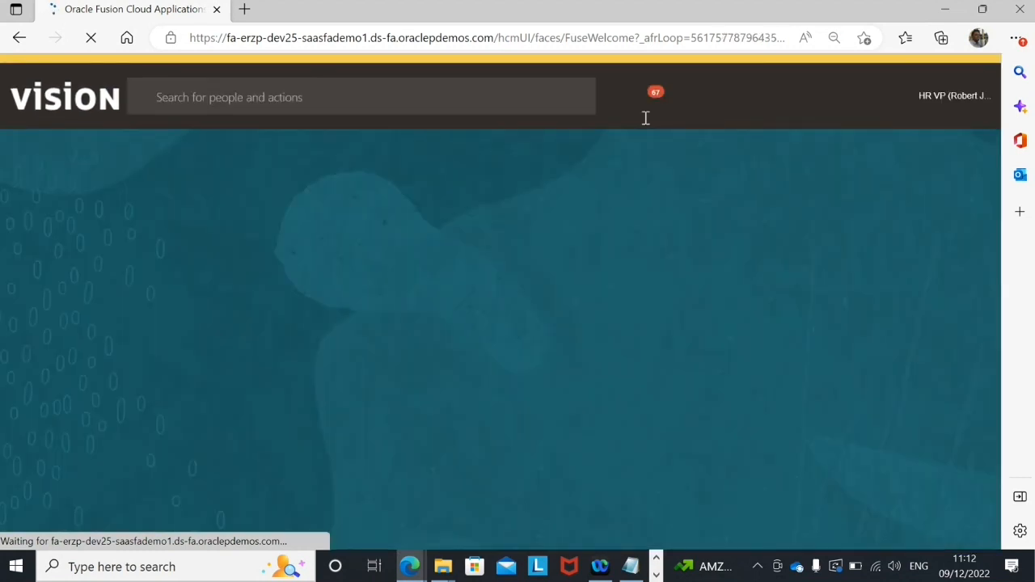
{"action": "left_click", "coordinate": [264, 408]}
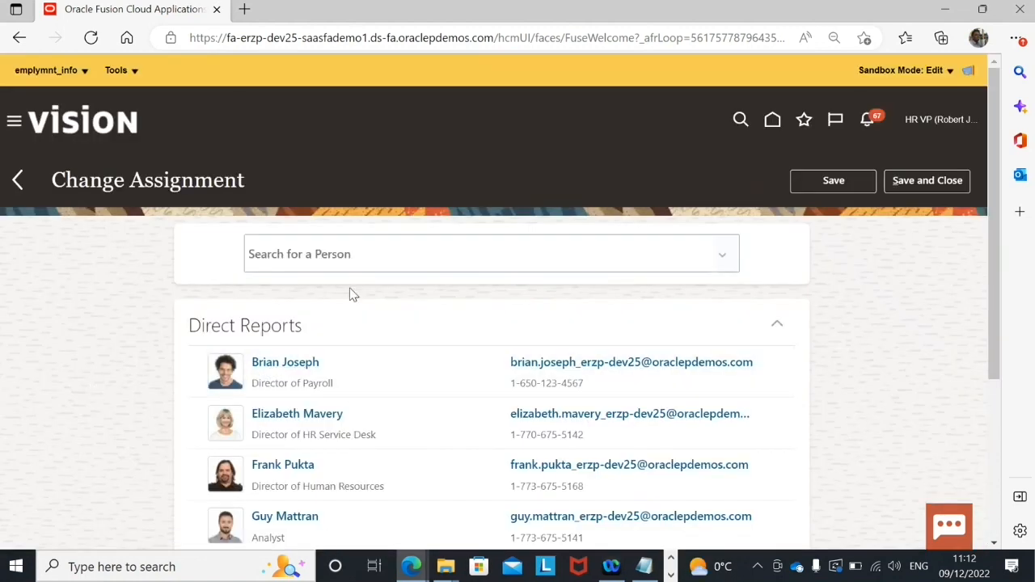
Search for the employee by first name and choose the first matching person for the assignment change.
{"action": "left_click", "coordinate": [363, 259]}
{"action": "type", "text": "A"}
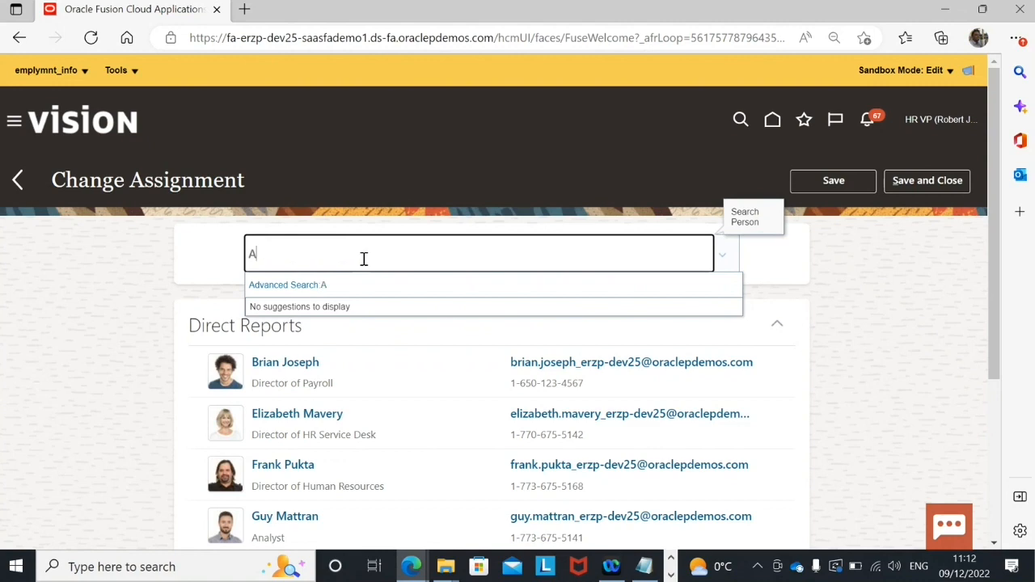
{"action": "type", "text": "DAM"}
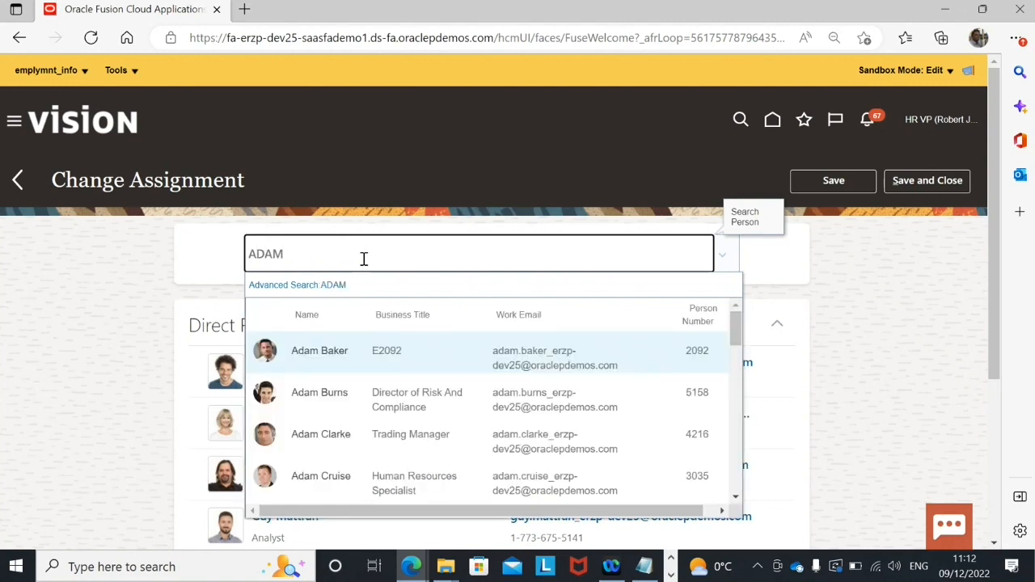
{"action": "left_click", "coordinate": [278, 348]}
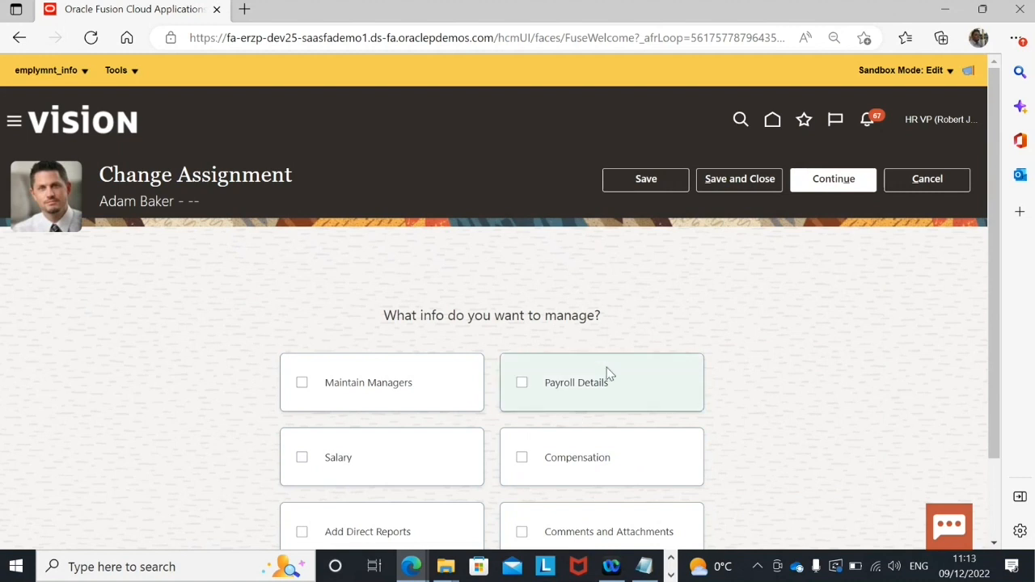
Choose Payroll Details and Maintain Managers as the info to manage and continue to the assignment change.
{"action": "scroll", "coordinate": [492, 380], "scroll_direction": "down", "scroll_amount": 1}
{"action": "left_click", "coordinate": [560, 309]}
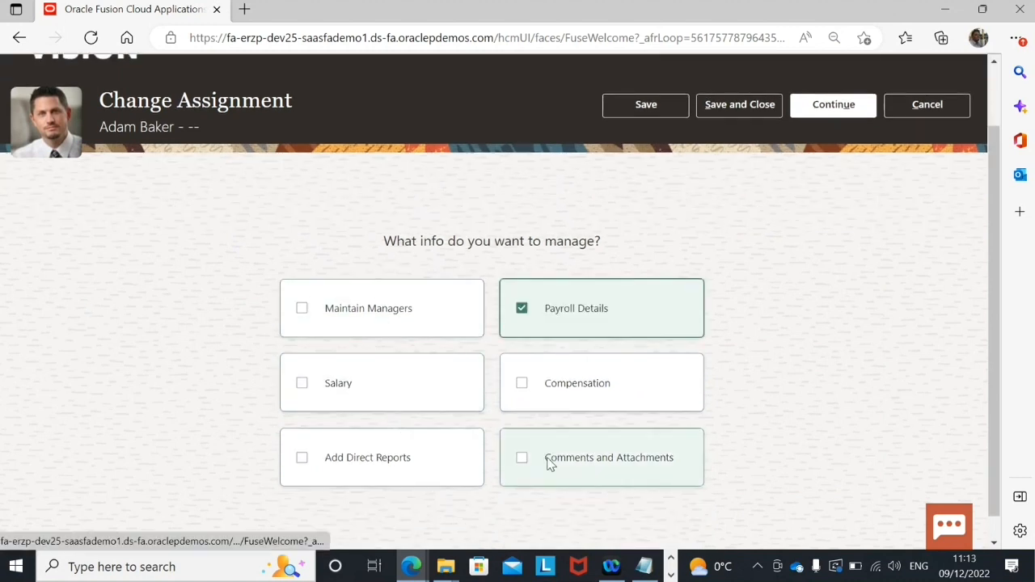
{"action": "left_click", "coordinate": [386, 308]}
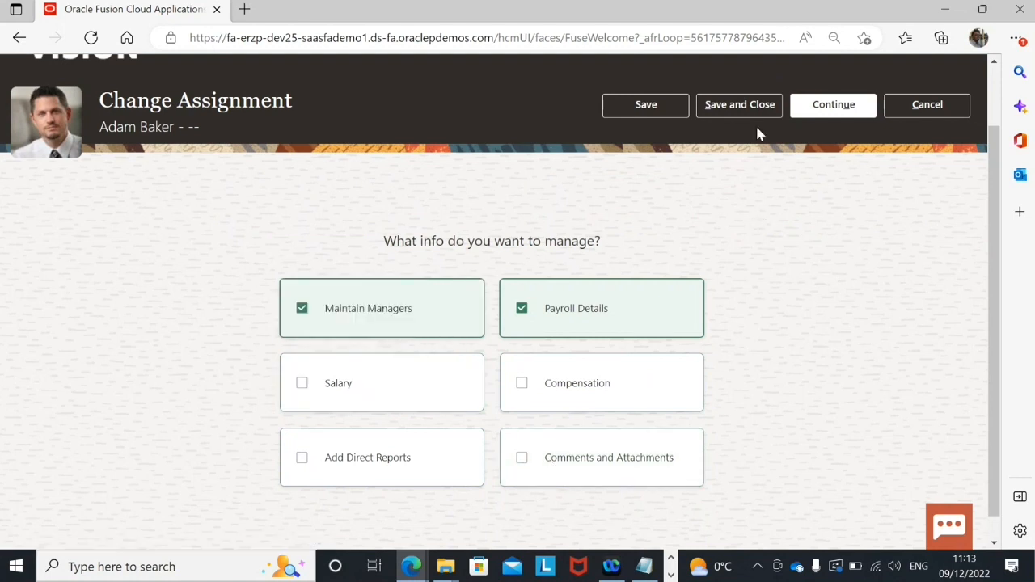
{"action": "left_click", "coordinate": [827, 105]}
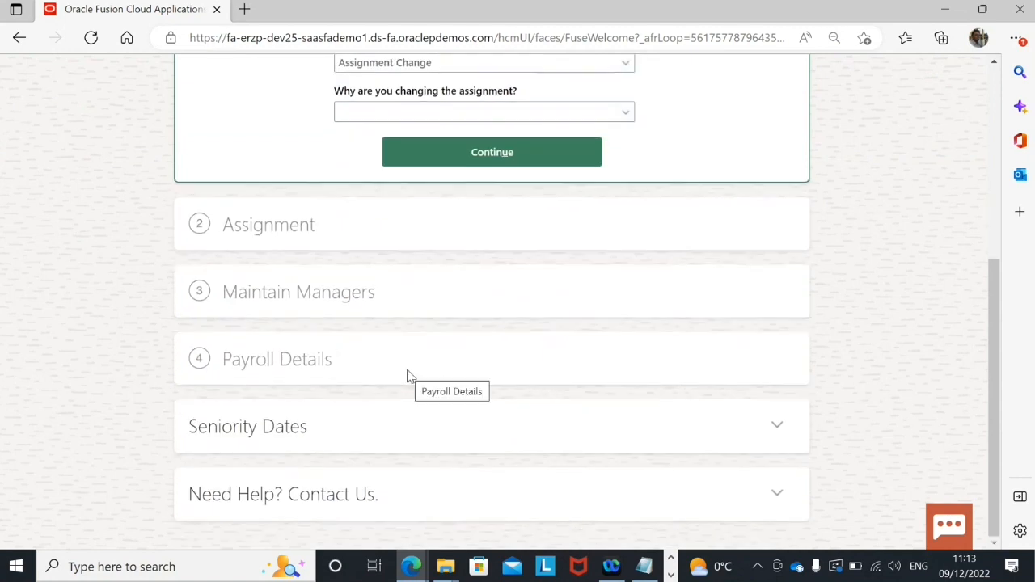
Proceed through the sections up to and including Maintain Managers, and add a payroll frequency entry in Payroll Details.
{"action": "scroll", "coordinate": [418, 363], "scroll_direction": "up", "scroll_amount": 2}
{"action": "left_click", "coordinate": [476, 302]}
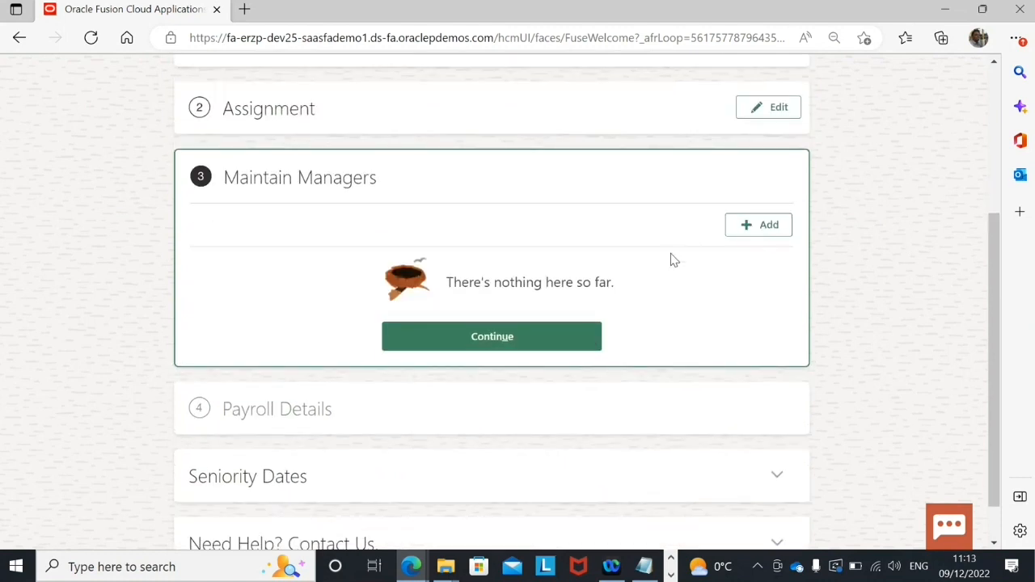
{"action": "left_click", "coordinate": [520, 342]}
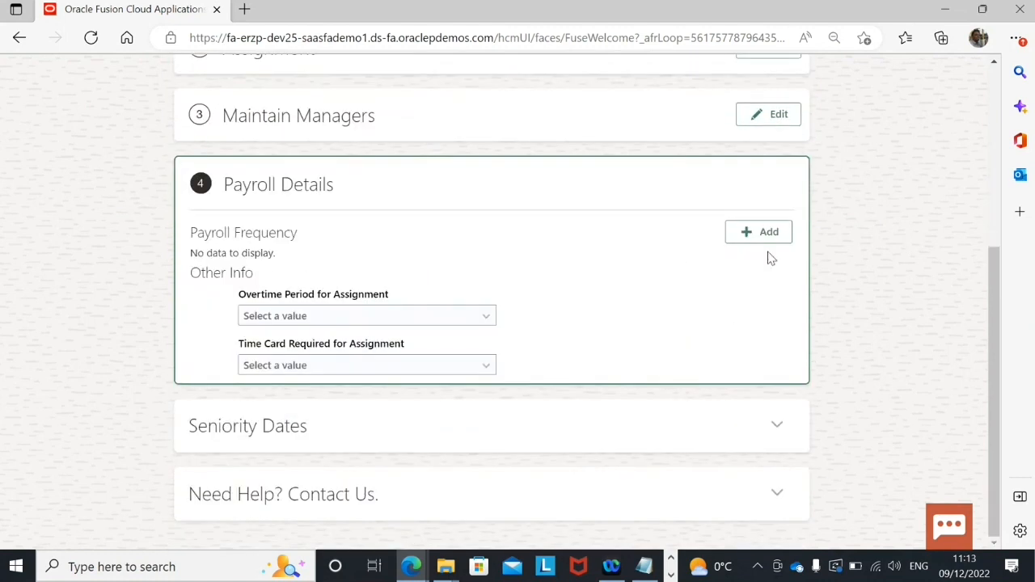
{"action": "left_click", "coordinate": [768, 235]}
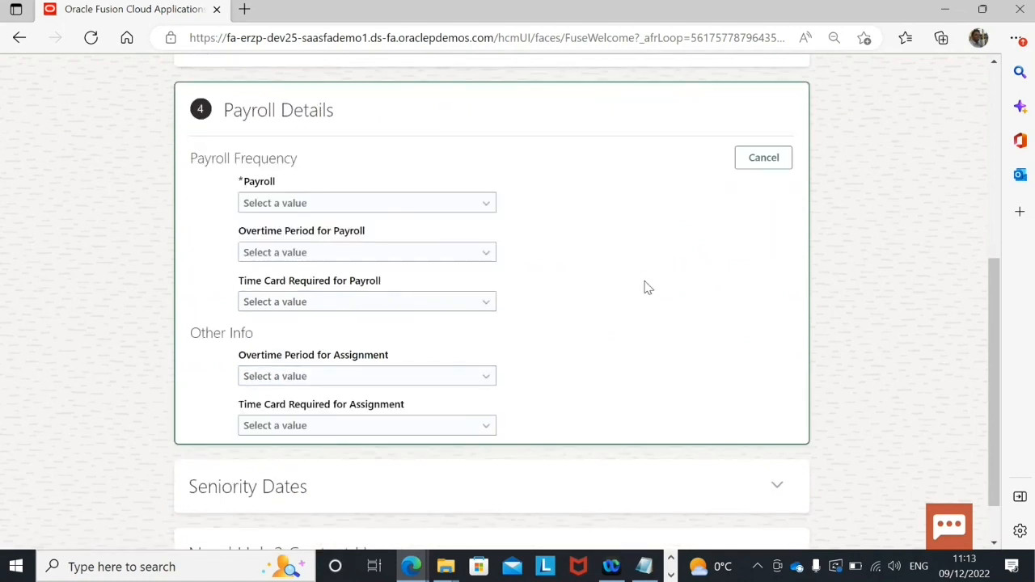
Examine the Payroll and Overtime Period for Payroll options and the remaining Payroll Details fields without choosing any values.
{"action": "left_click", "coordinate": [372, 208]}
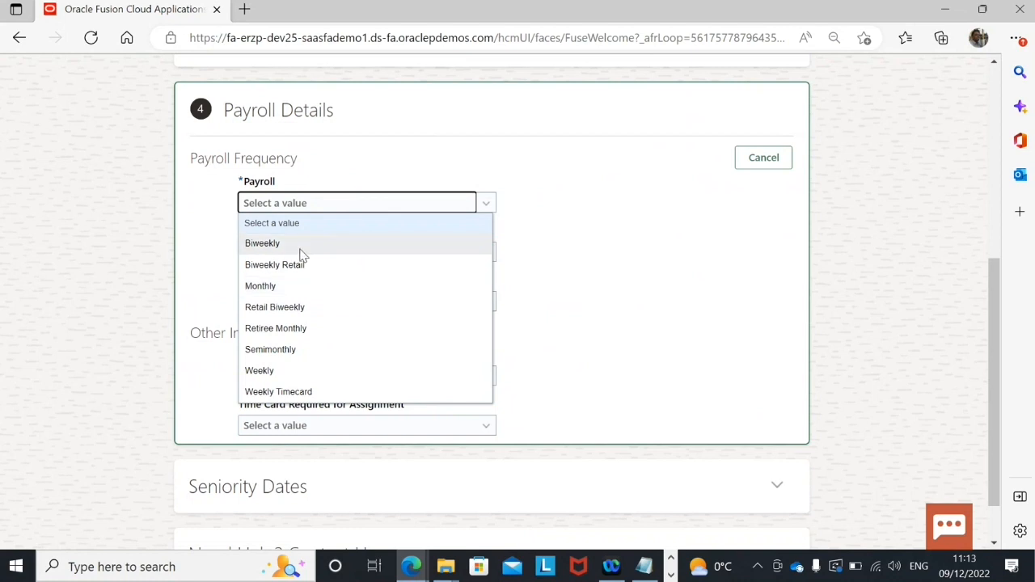
{"action": "left_click", "coordinate": [617, 276]}
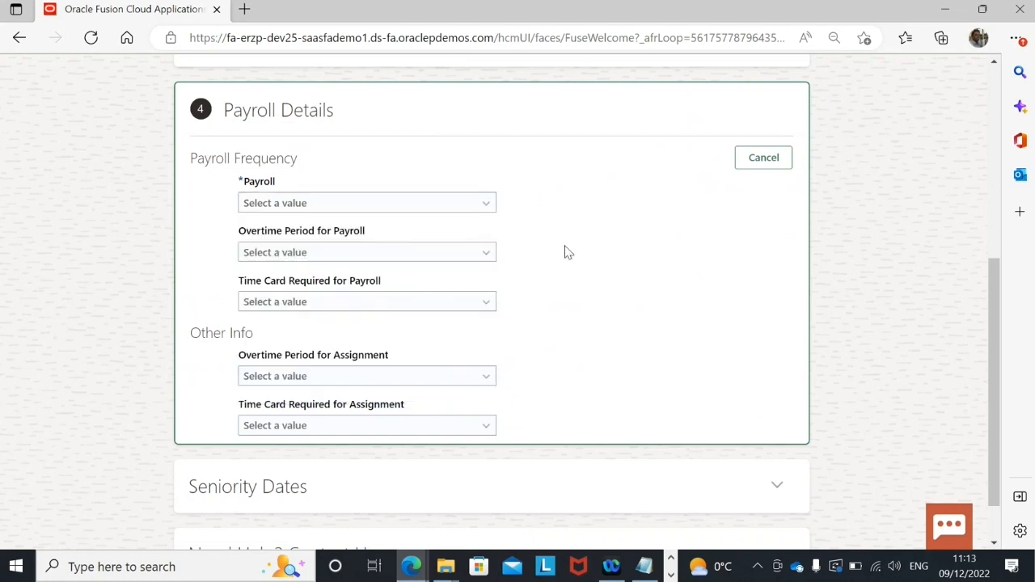
{"action": "left_click", "coordinate": [397, 258]}
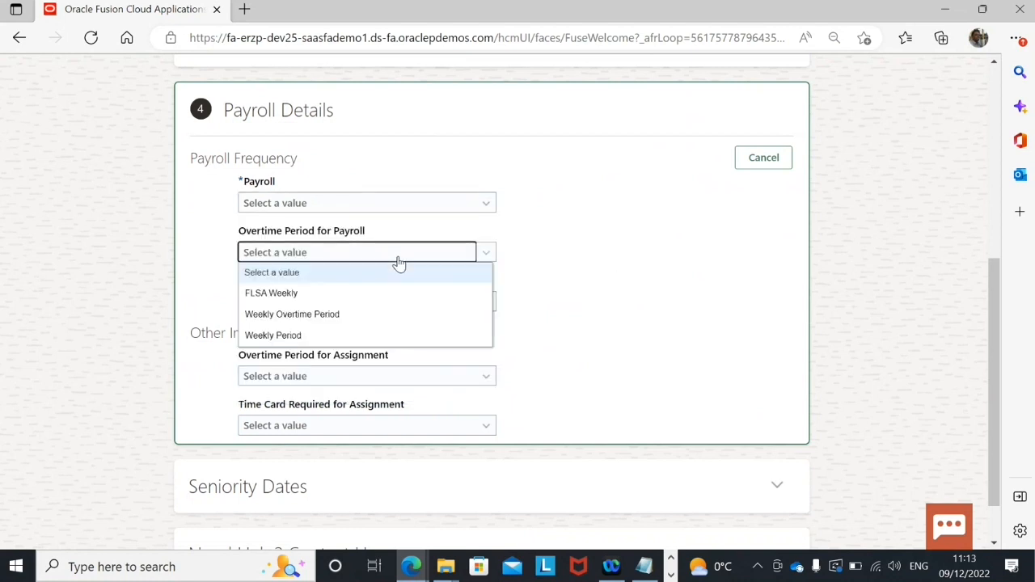
{"action": "left_click", "coordinate": [586, 287]}
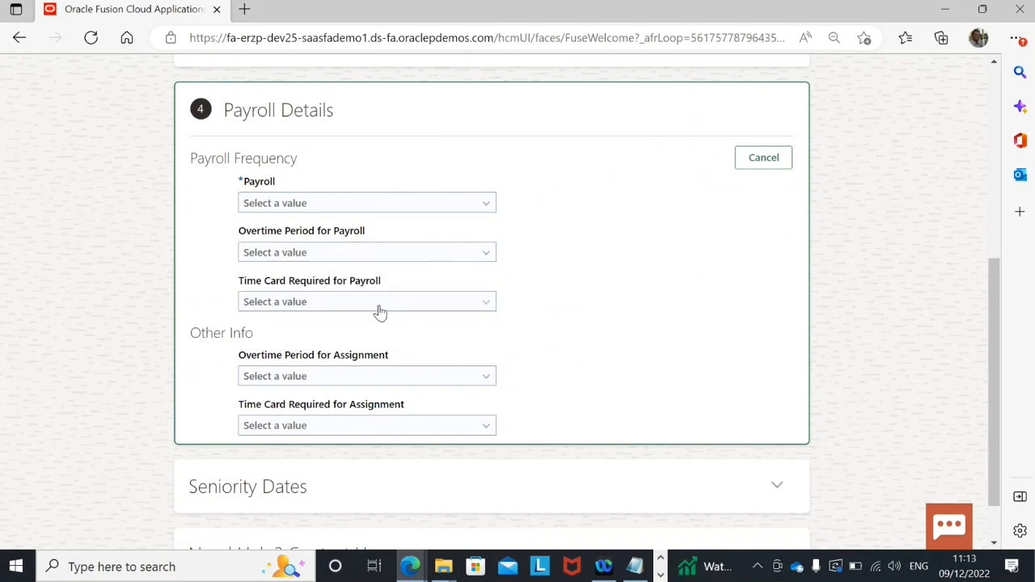
{"action": "scroll", "coordinate": [469, 323], "scroll_direction": "down", "scroll_amount": 1}
{"action": "scroll", "coordinate": [317, 227], "scroll_direction": "up", "scroll_amount": 1}
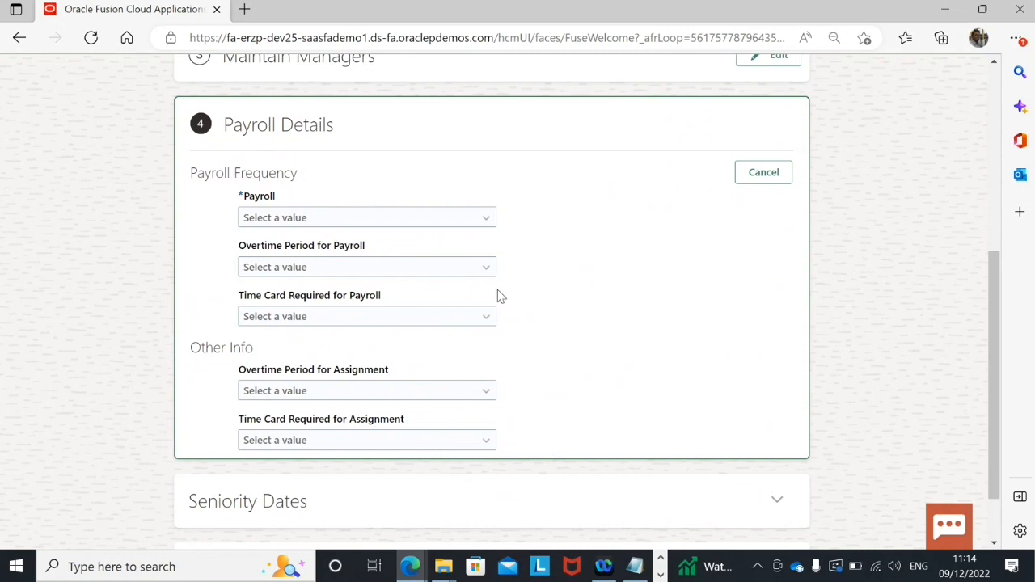
Return to the Word document and select "enter payroll information in the newly added Payroll Details", followed by "Assignment responsive".
{"action": "key", "text": "alt+Tab"}
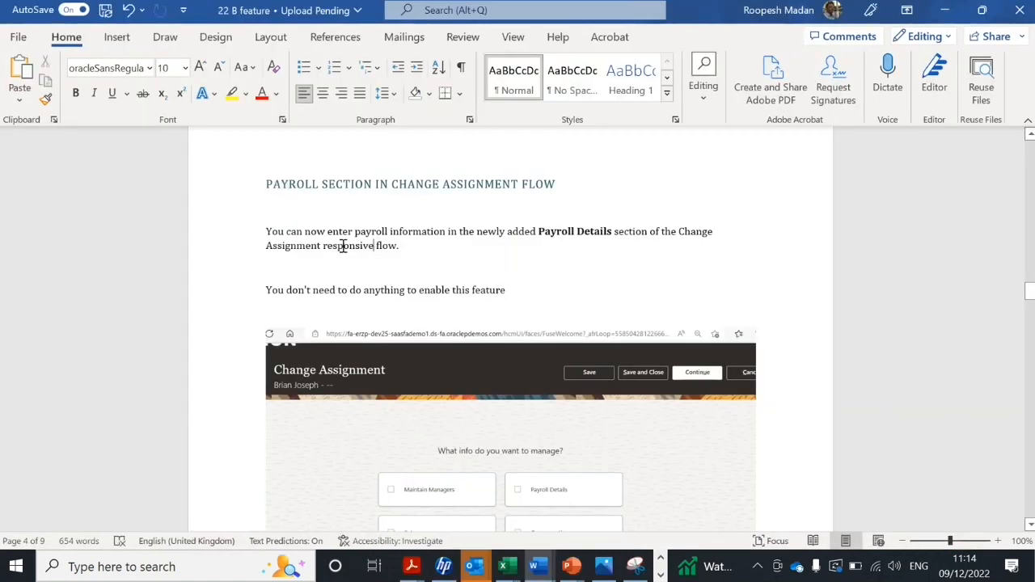
{"action": "left_click_drag", "start_coordinate": [327, 231], "coordinate": [594, 237]}
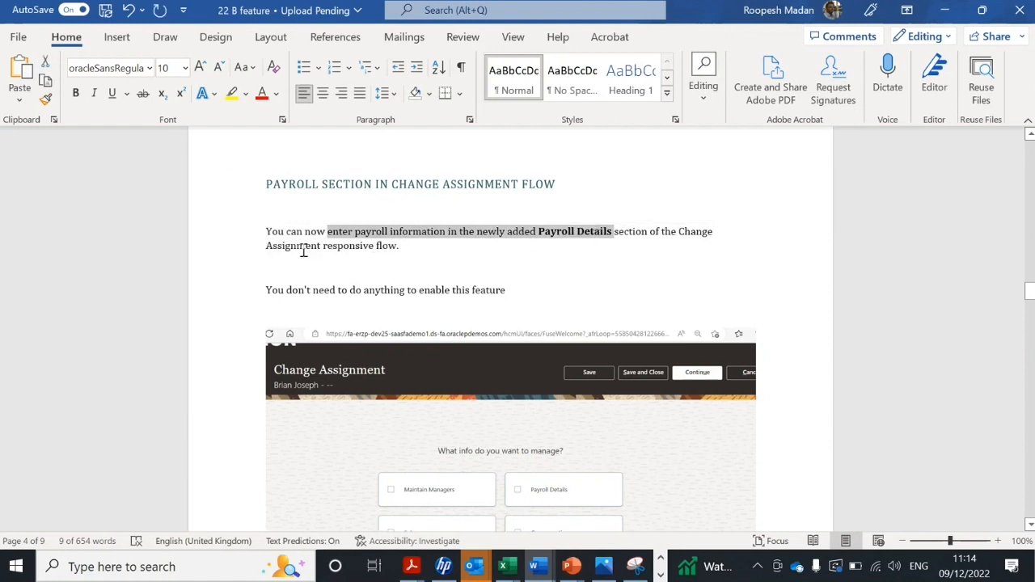
{"action": "left_click_drag", "start_coordinate": [272, 247], "coordinate": [374, 250]}
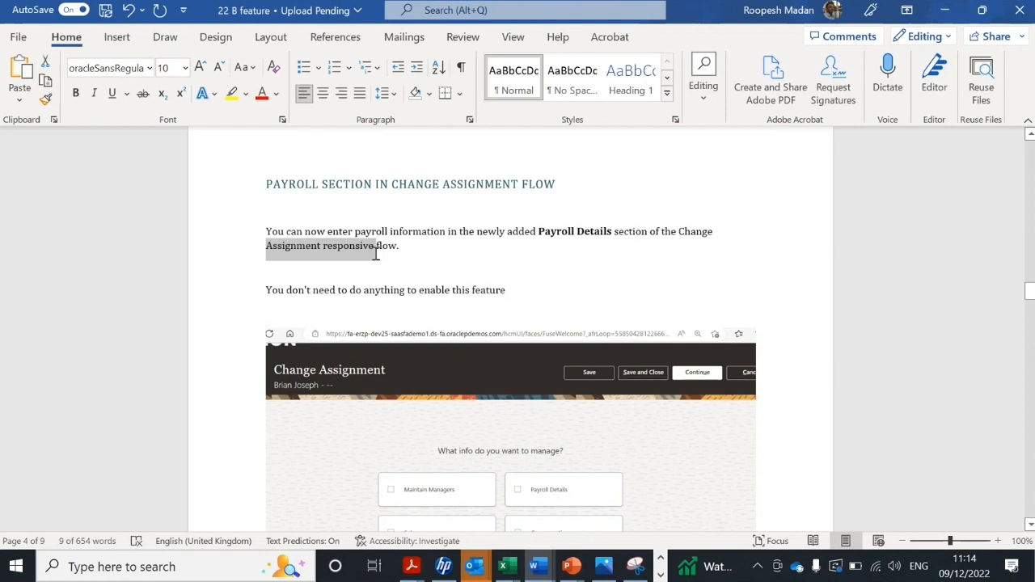
Review the payroll feature's enabling note and screenshots, and select the bullet about hiding Payroll Details using HCM Experience Design Studio.
{"action": "scroll", "coordinate": [570, 293], "scroll_direction": "down", "scroll_amount": 3}
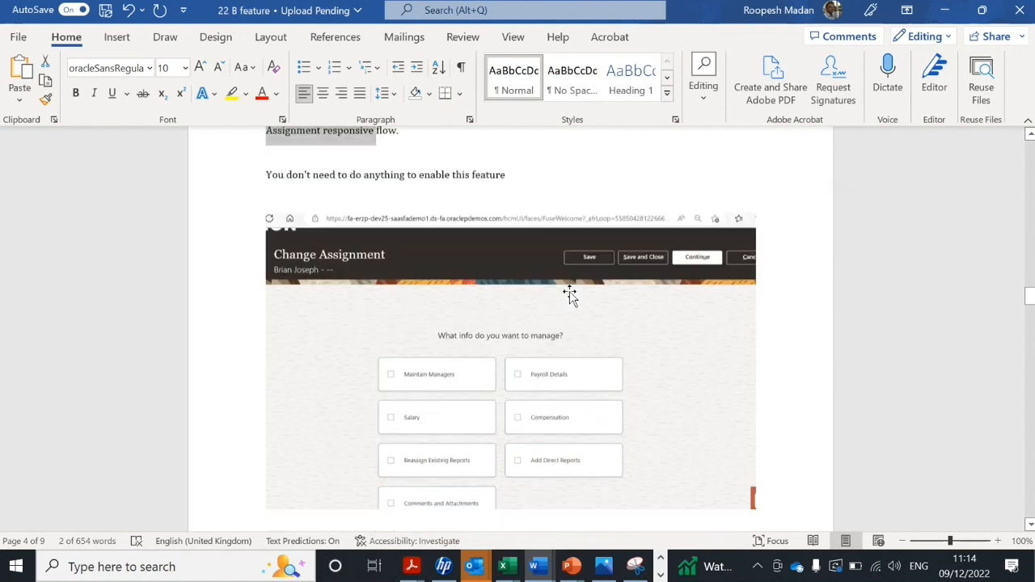
{"action": "left_click_drag", "start_coordinate": [277, 172], "coordinate": [505, 183]}
{"action": "scroll", "coordinate": [511, 232], "scroll_direction": "down", "scroll_amount": 15}
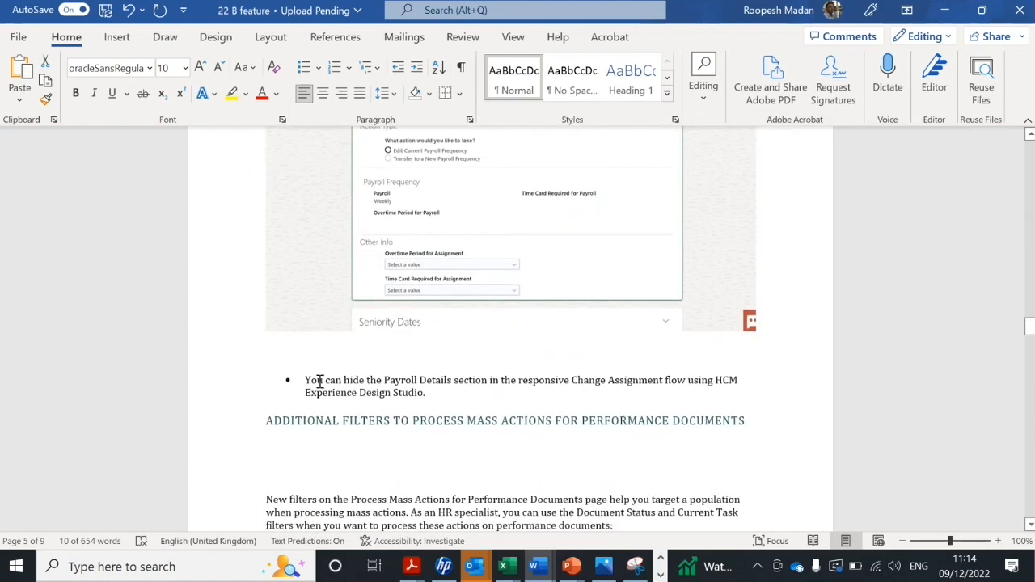
{"action": "left_click_drag", "start_coordinate": [306, 380], "coordinate": [437, 393]}
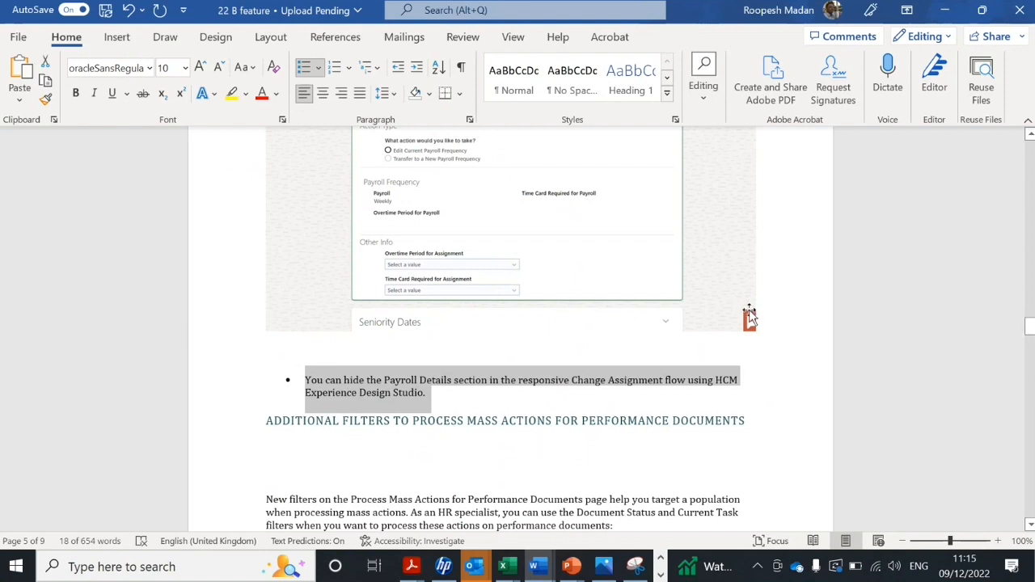
Move on to the additional filters feature, select "TO PROCESS MASS ACTIONS FOR PERFORMANCE DOCUMENTS" in its heading, and clear the selection.
{"action": "scroll", "coordinate": [748, 318], "scroll_direction": "down", "scroll_amount": 3}
{"action": "scroll", "coordinate": [738, 317], "scroll_direction": "down", "scroll_amount": 2}
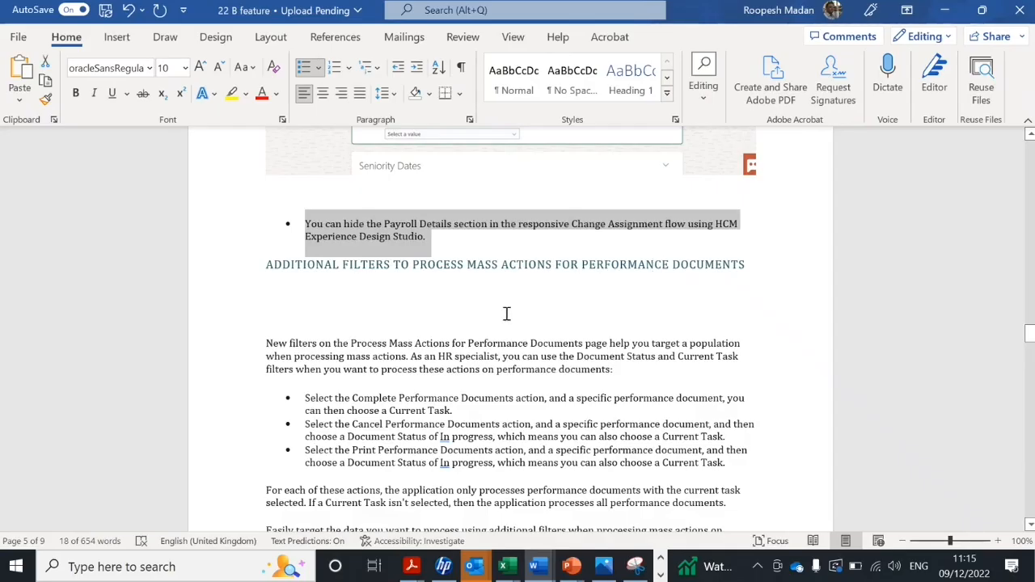
{"action": "left_click_drag", "start_coordinate": [410, 266], "coordinate": [691, 268]}
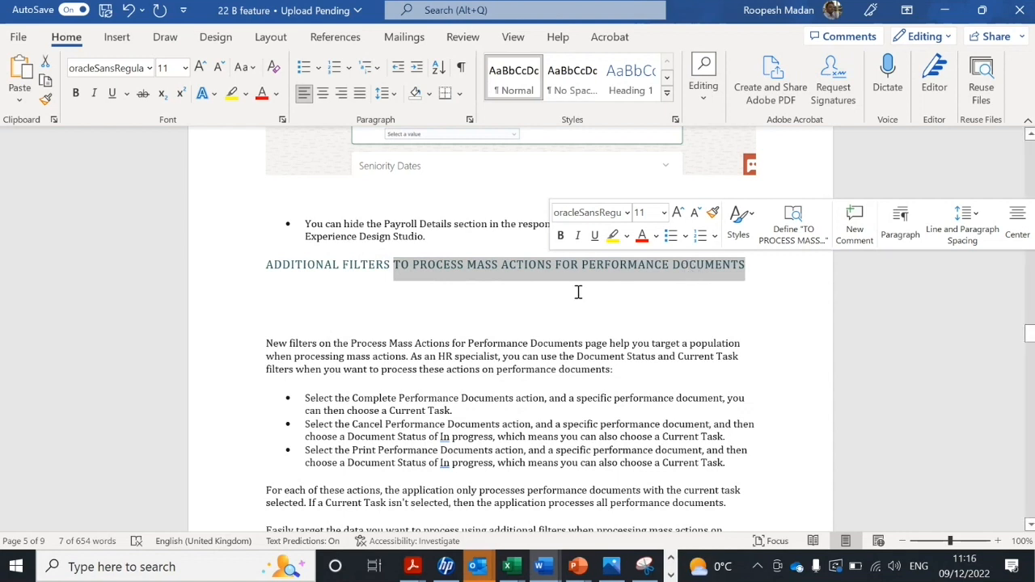
{"action": "left_click", "coordinate": [432, 286]}
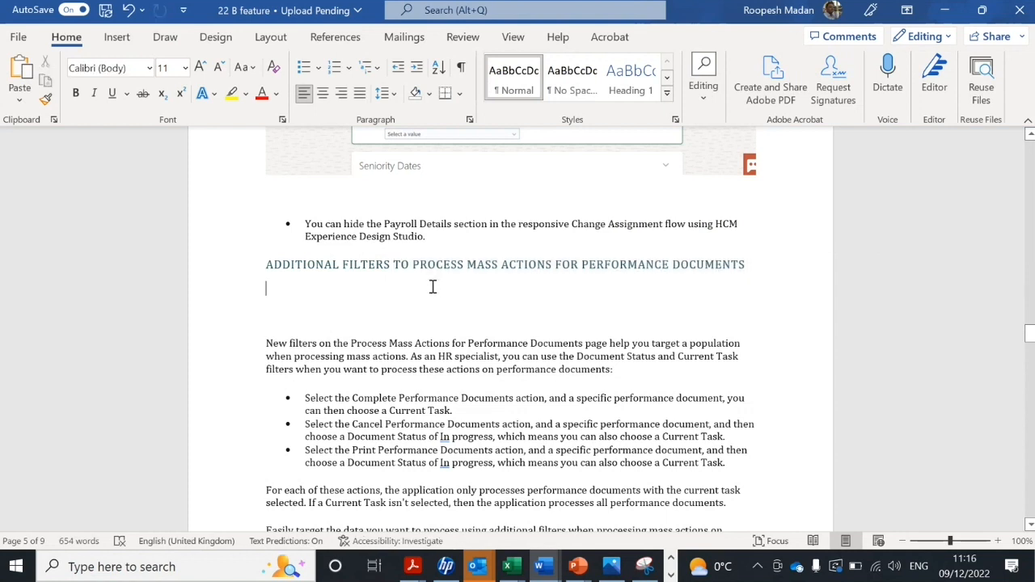